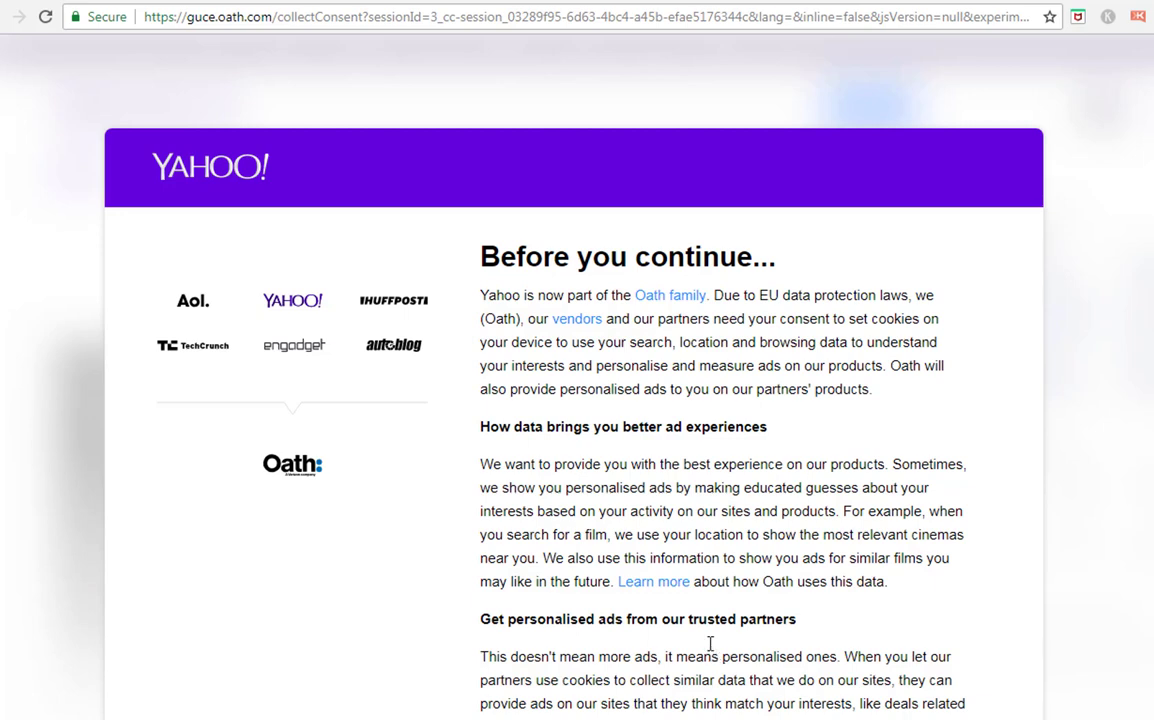
Load google.com/ncr to reach the Google homepage without a country redirect.
left_click(587, 20)
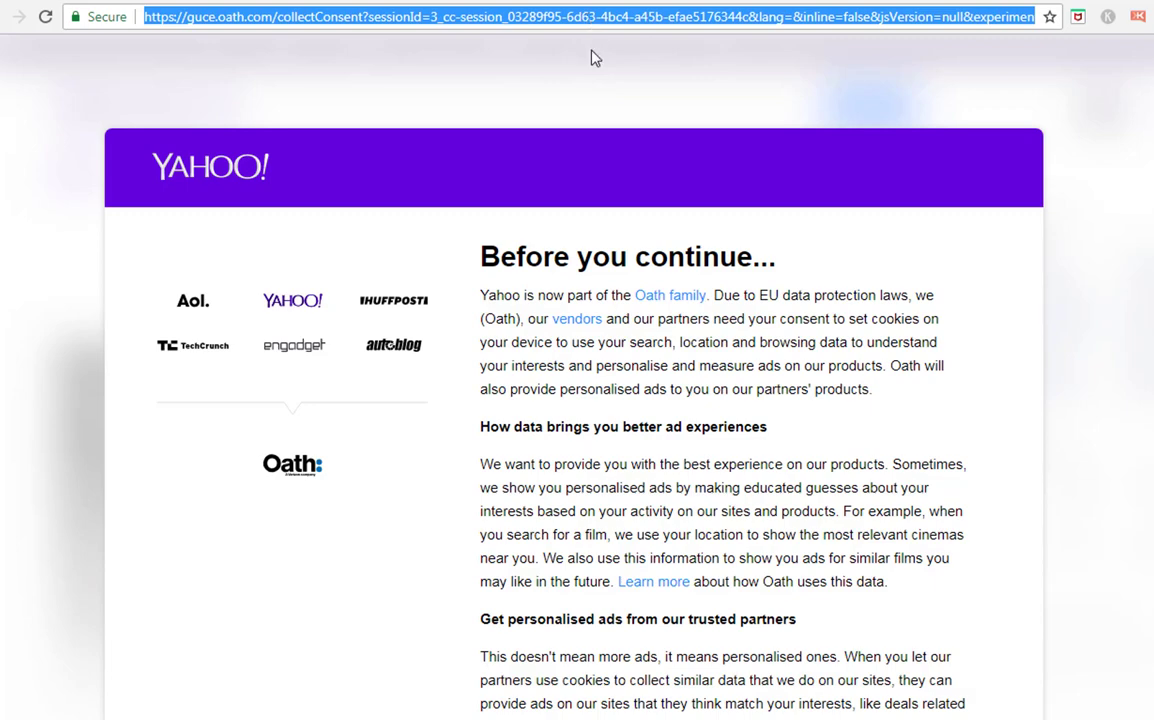
key("Escape")
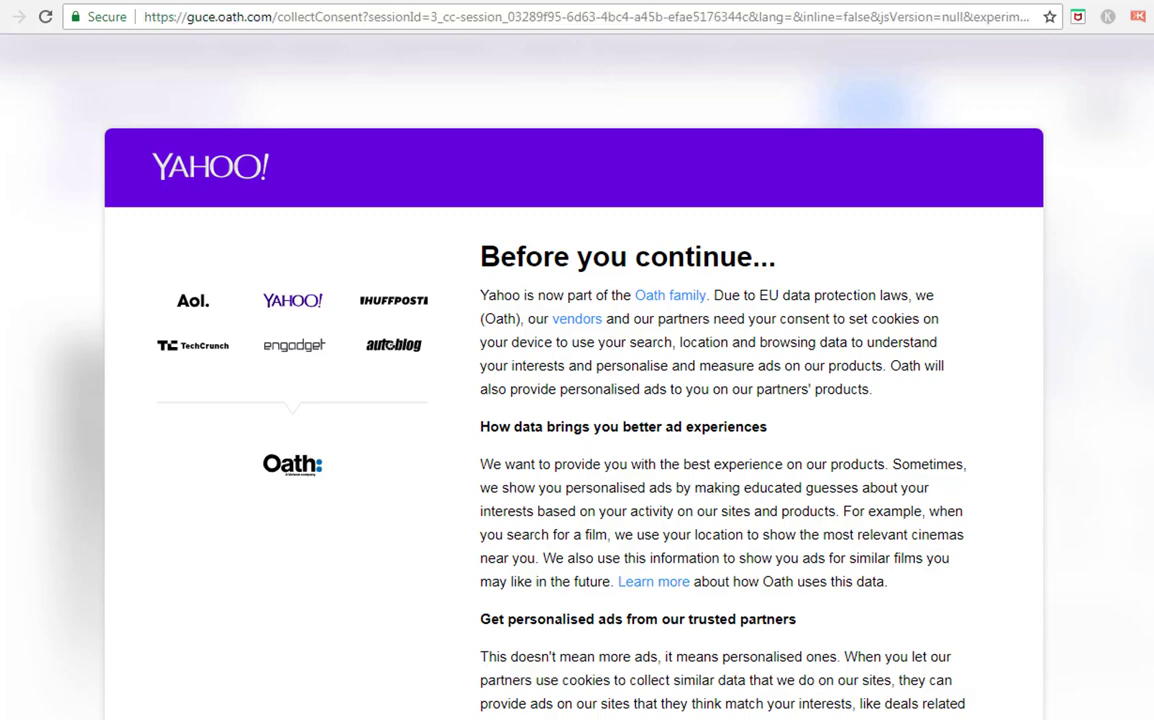
left_click(373, 19)
type("go")
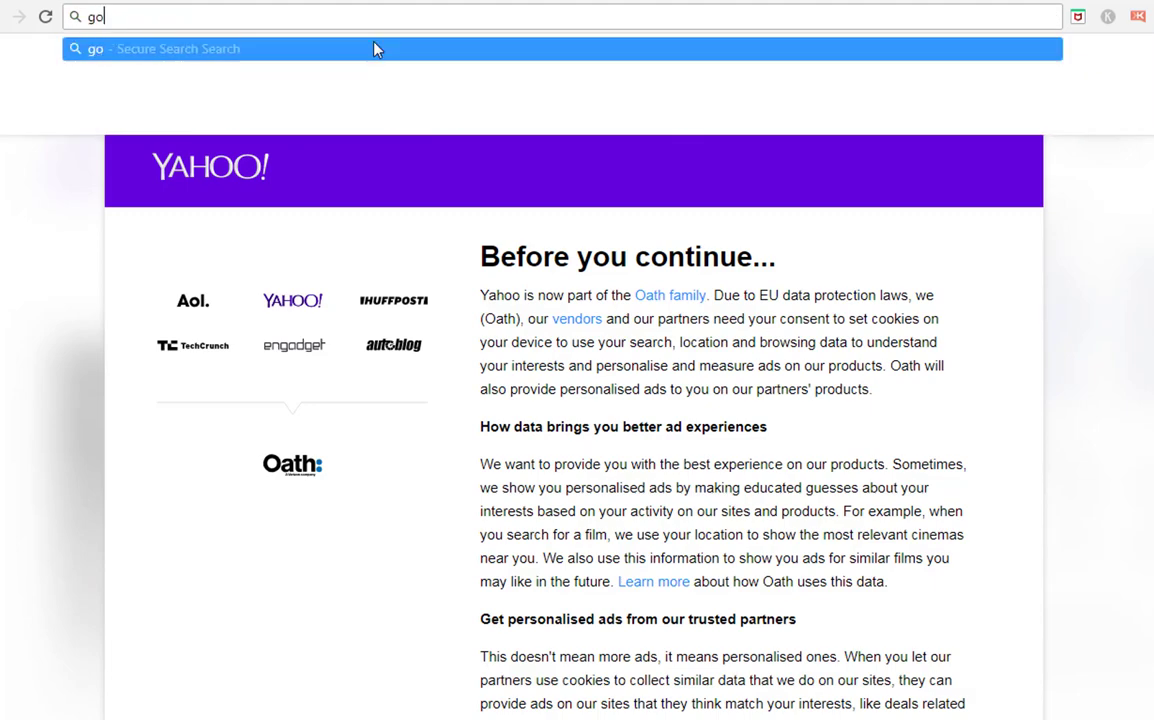
type("ogle.com")
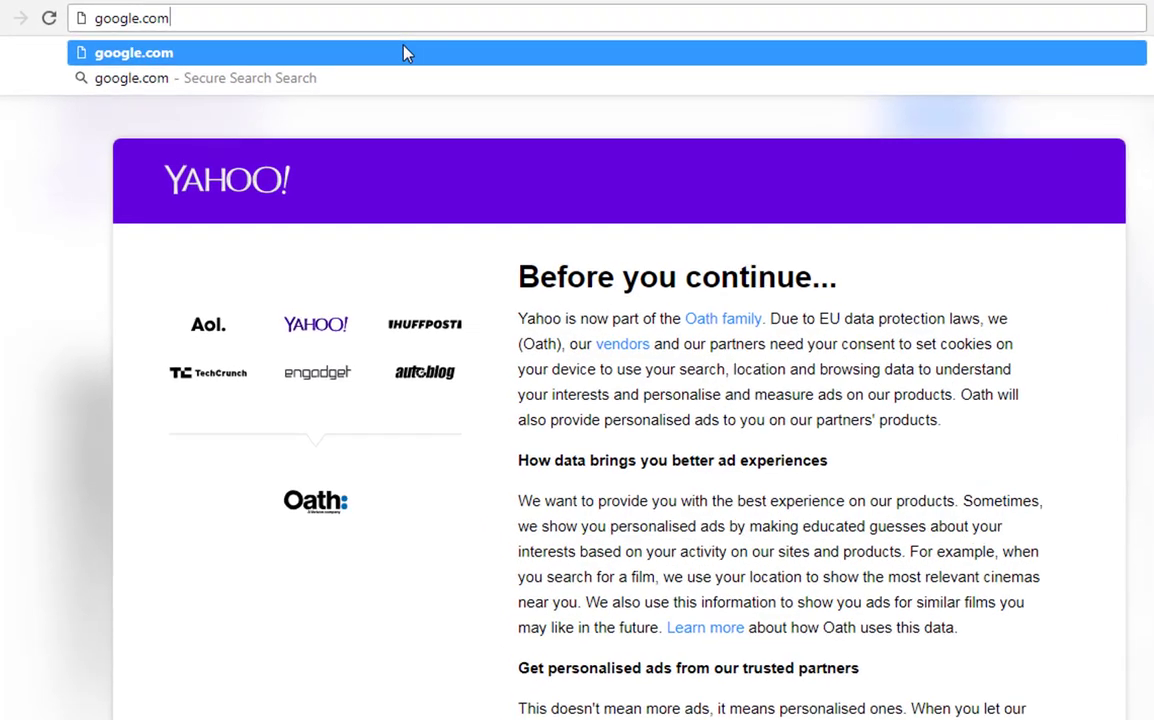
type("/ncr")
key("Return")
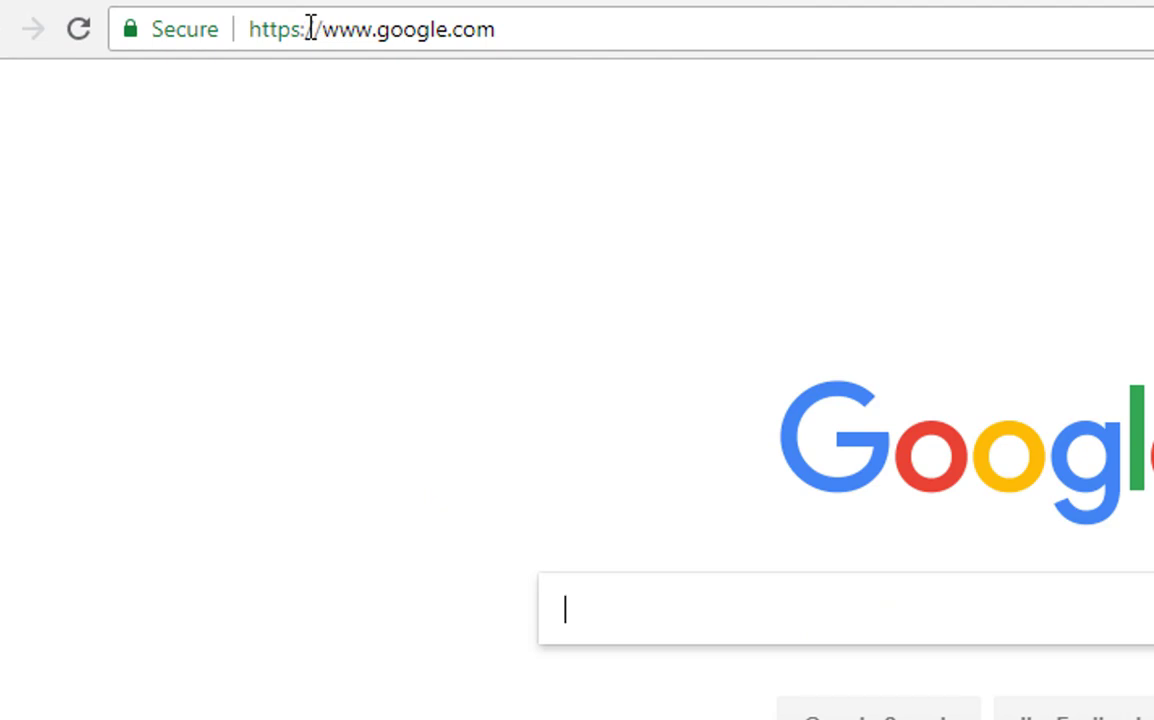
Highlight part of the Google address and the United Kingdom location note in the footer.
left_click_drag(275, 29, 515, 28)
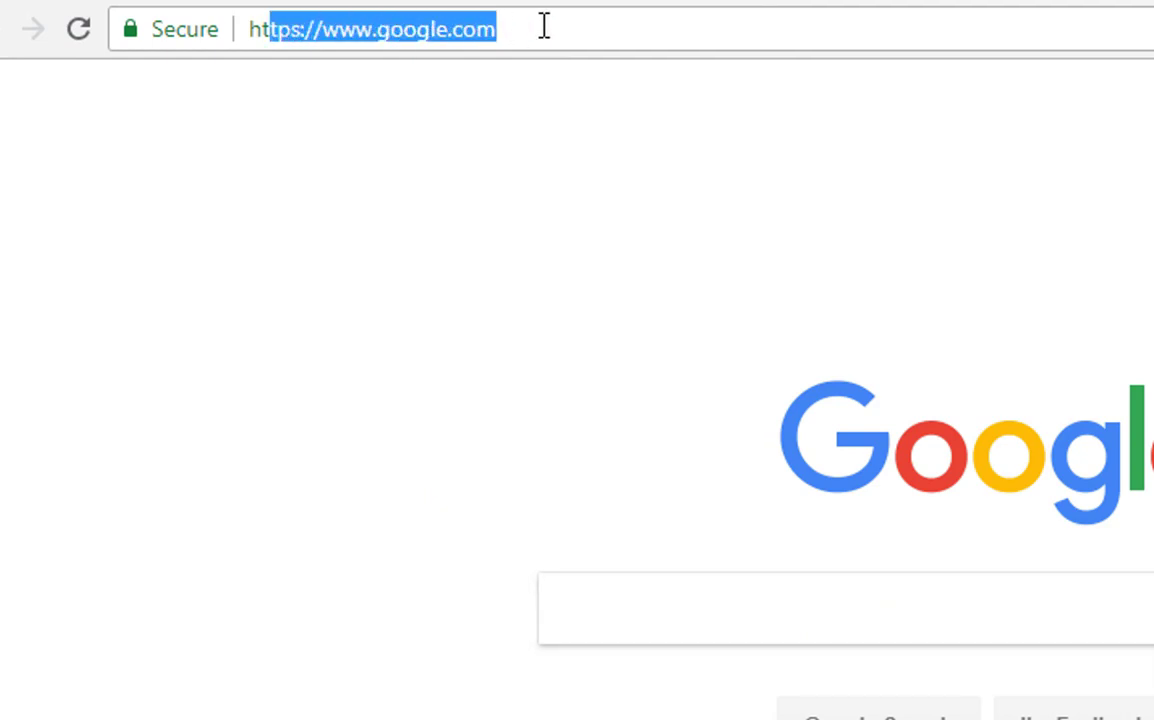
left_click(543, 27)
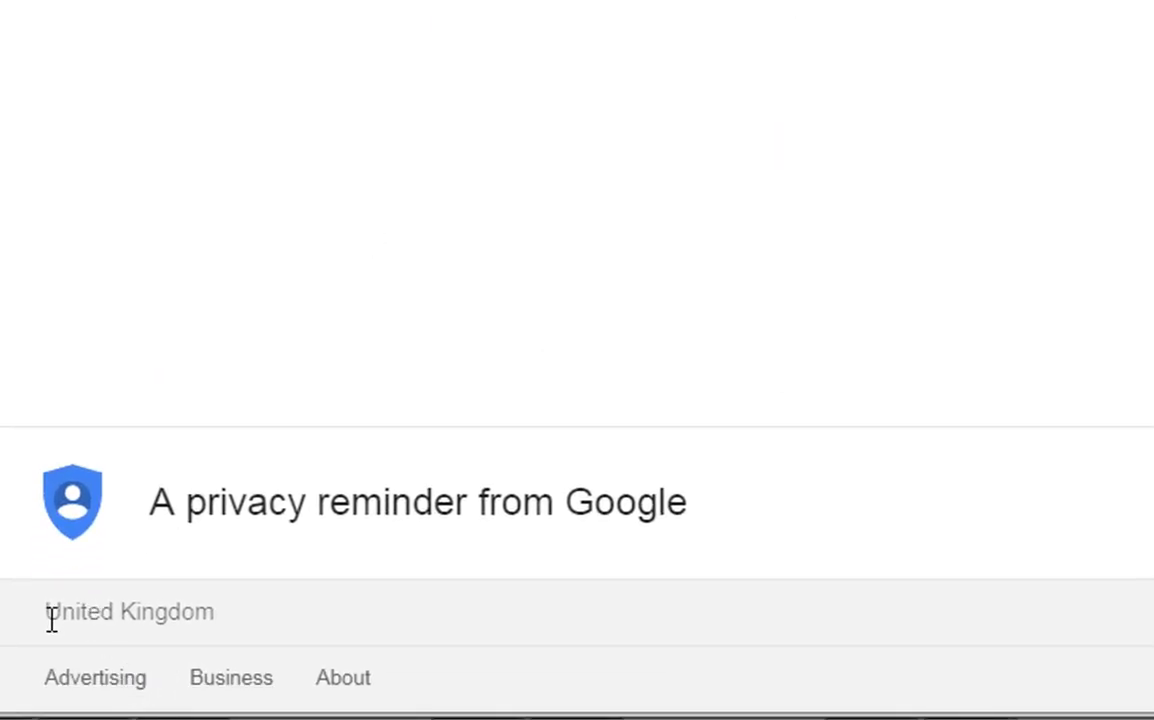
left_click_drag(286, 629, 46, 620)
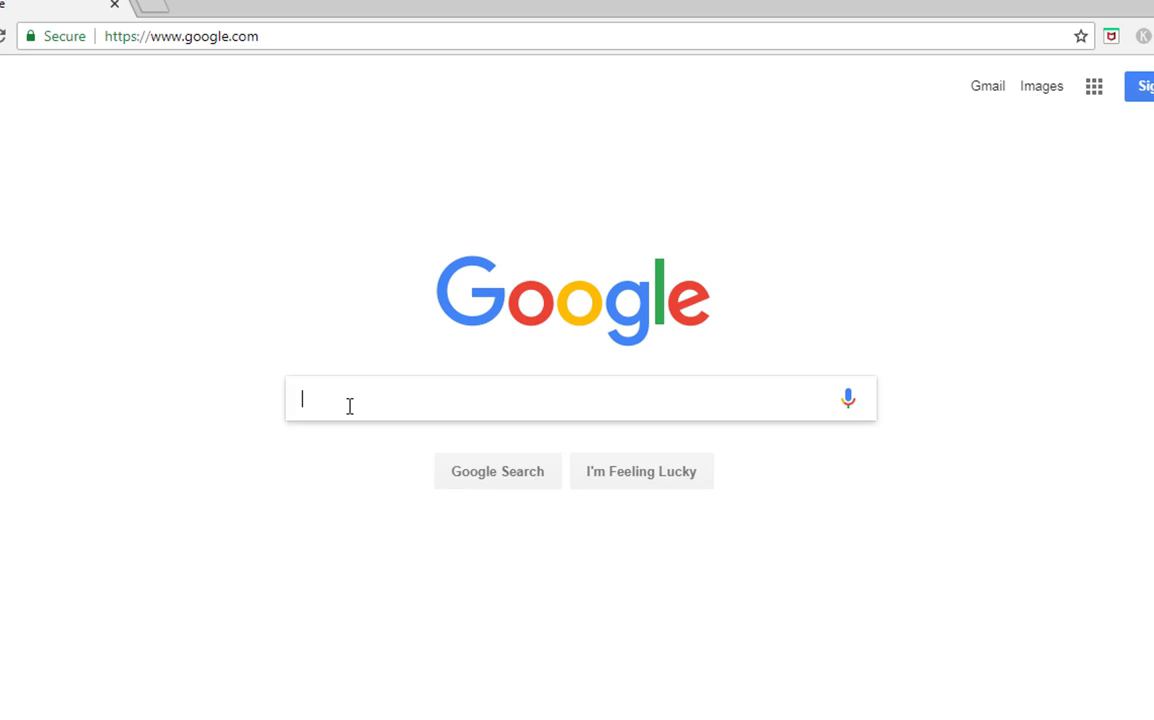
Search 'chinese restaurant near me', browse the Peterborough results, and dismiss the location-permission request.
left_click(350, 405)
type("chin")
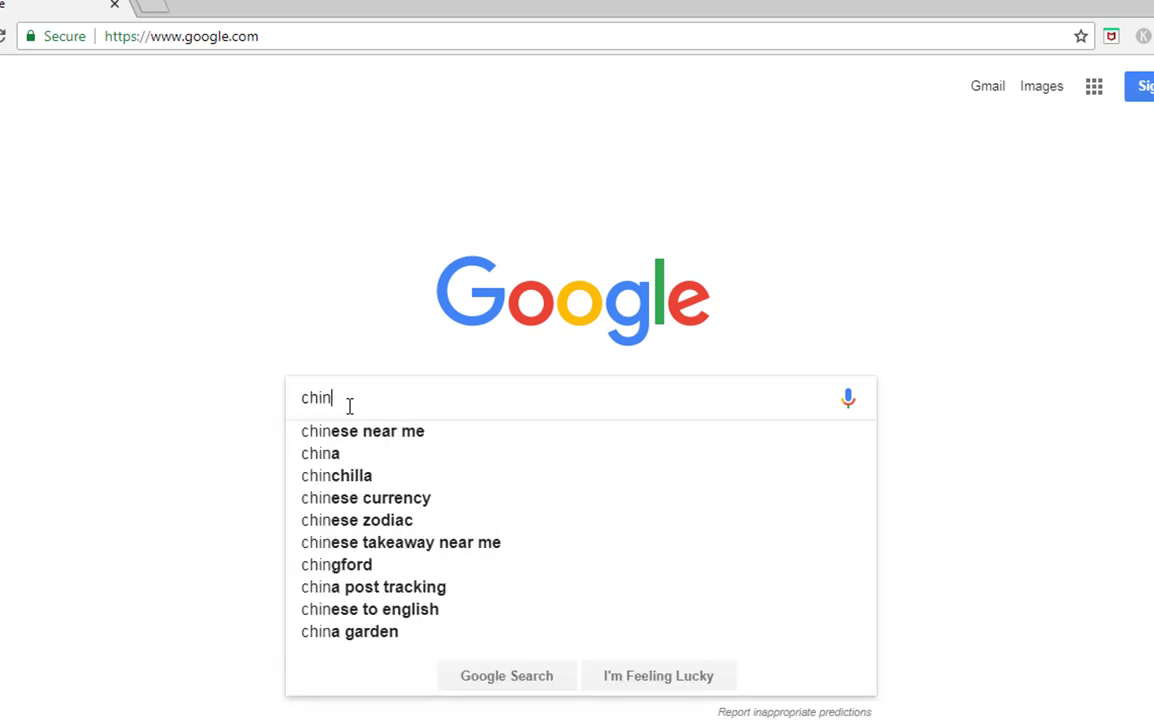
type("ese restaurant near me")
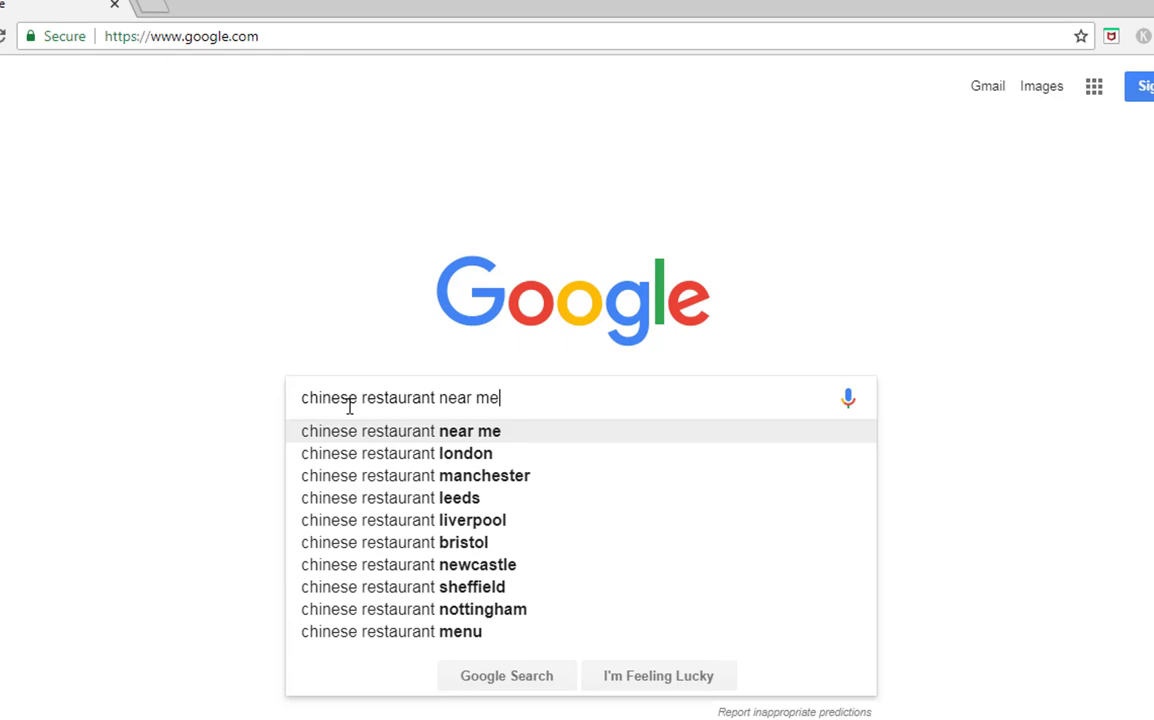
key("Return")
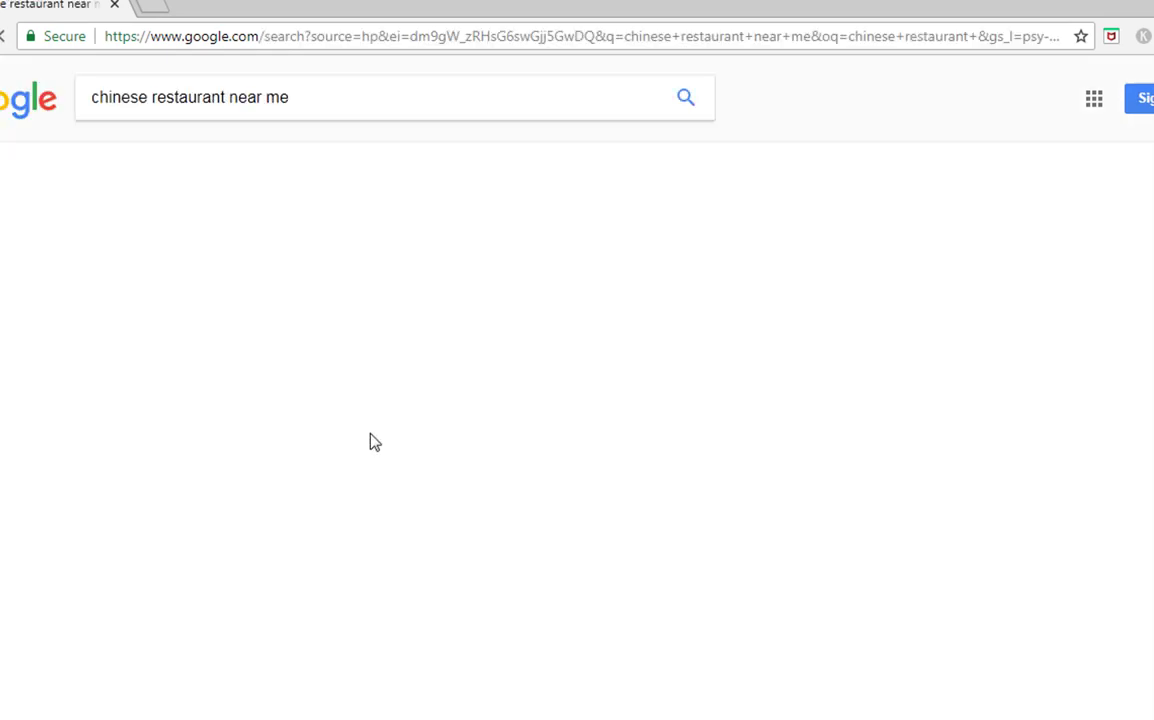
scroll(330, 500, "down", 2)
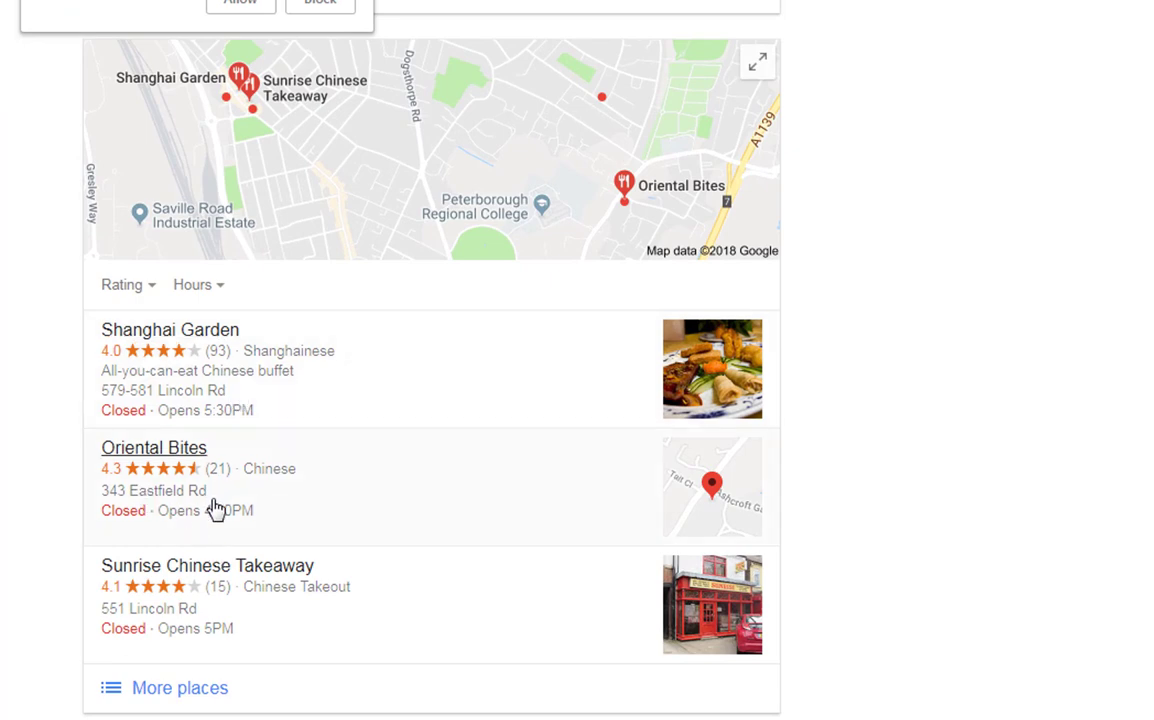
scroll(250, 556, "down", 3)
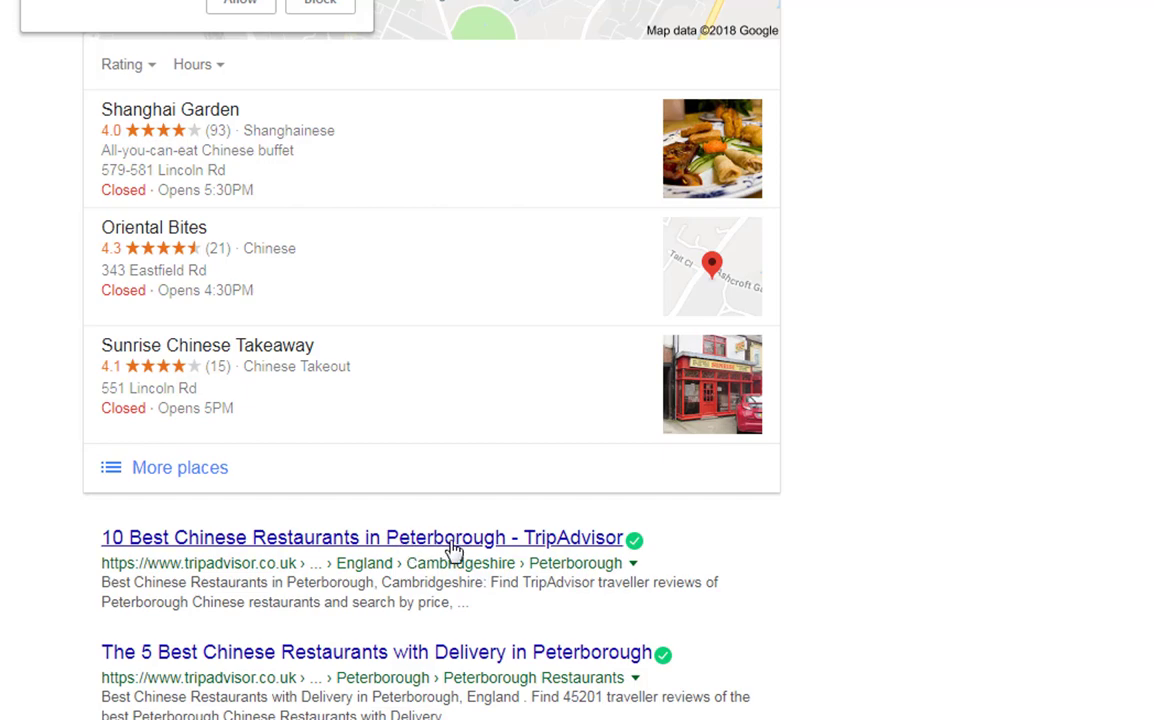
scroll(490, 677, "up", 5)
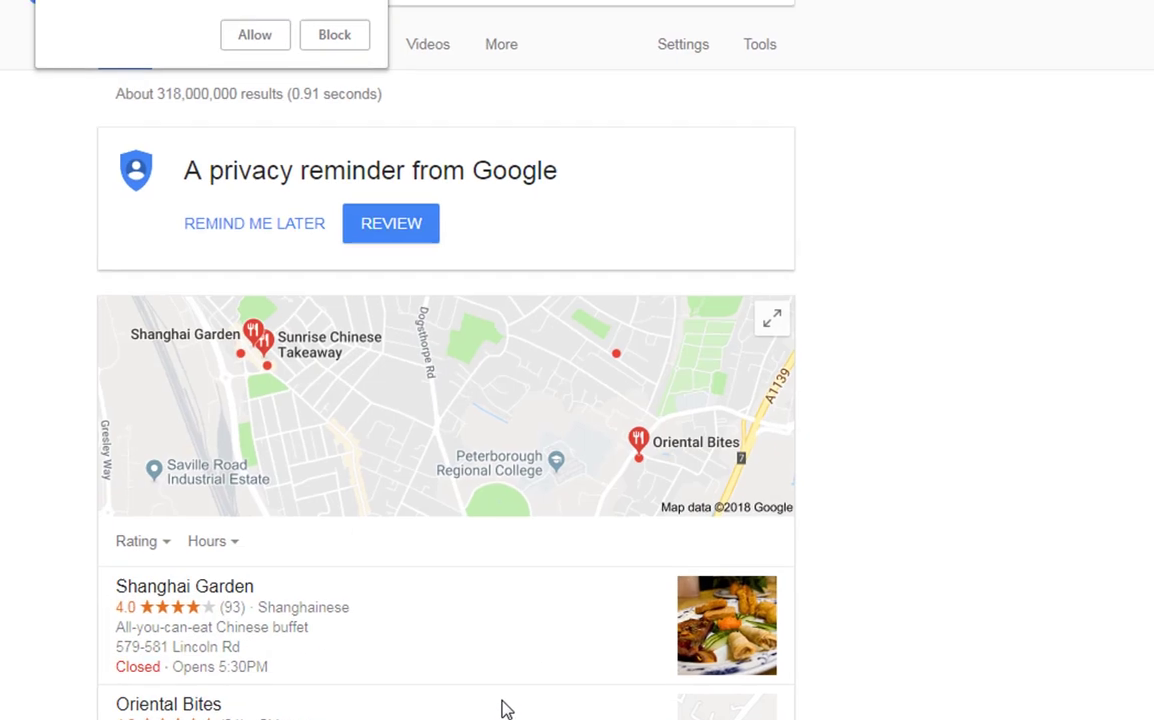
left_click(421, 76)
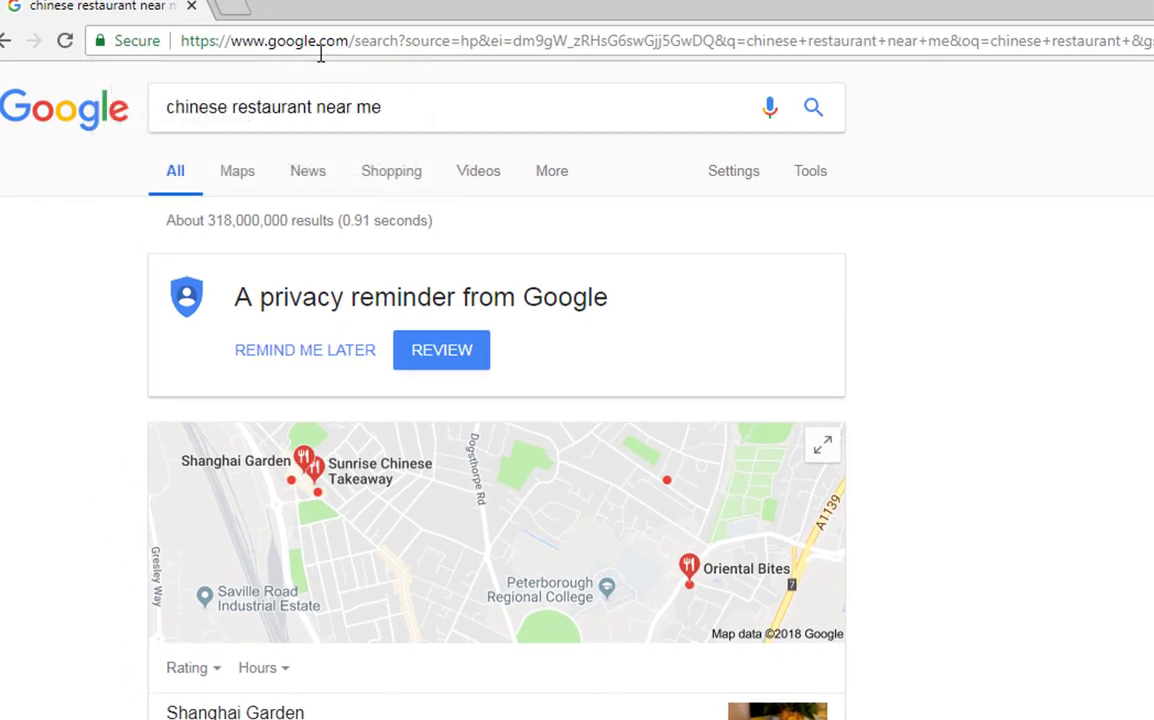
Open google.co.uk in a new tab and run the 'chinese restaurant near me' query from the first tab there.
left_click(232, 7)
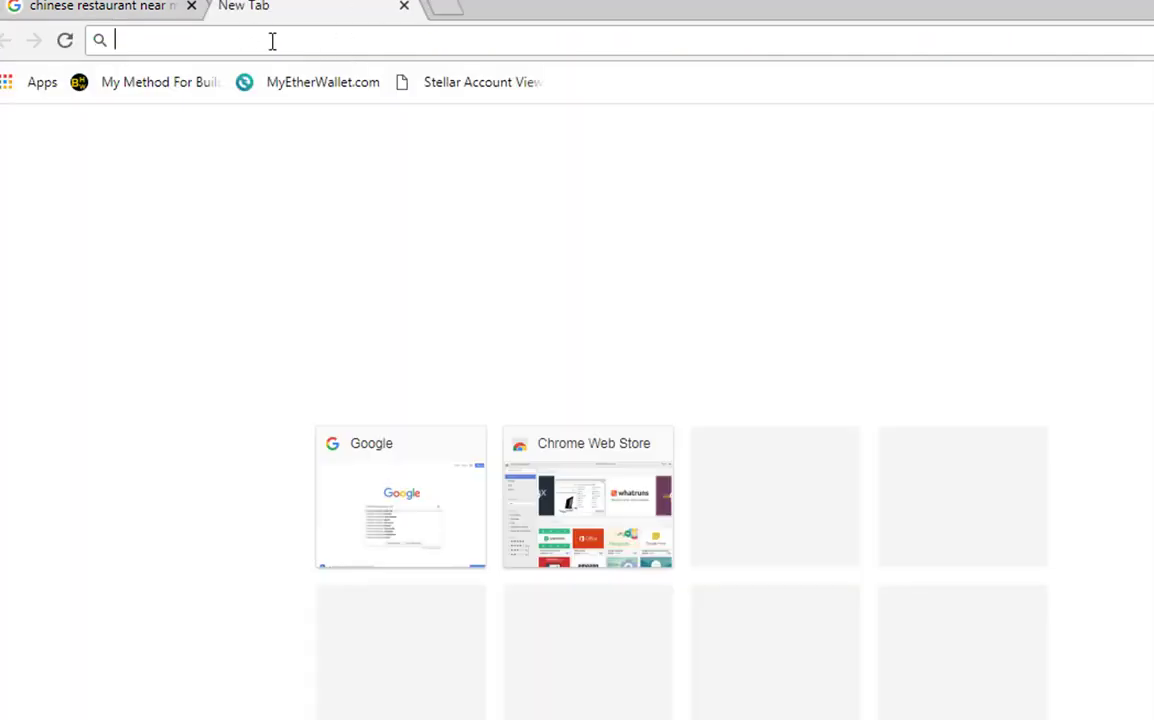
type("google")
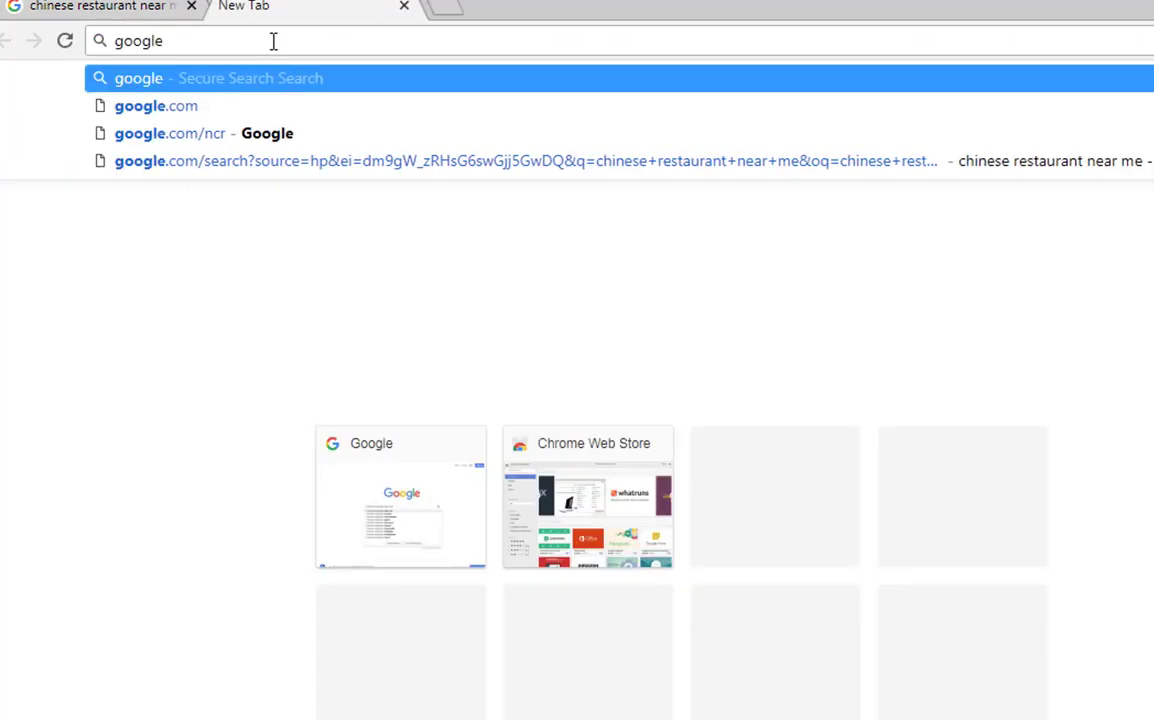
type(".co.uk")
key("Return")
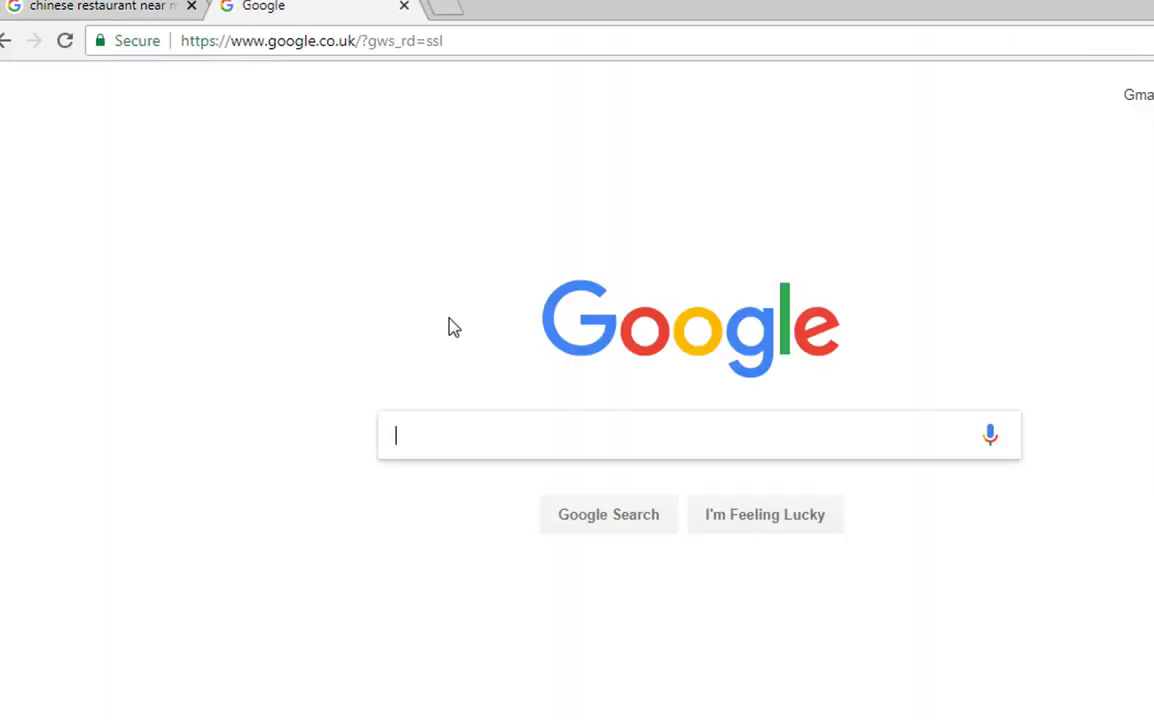
left_click(120, 12)
triple_click(388, 104)
key("ctrl+c")
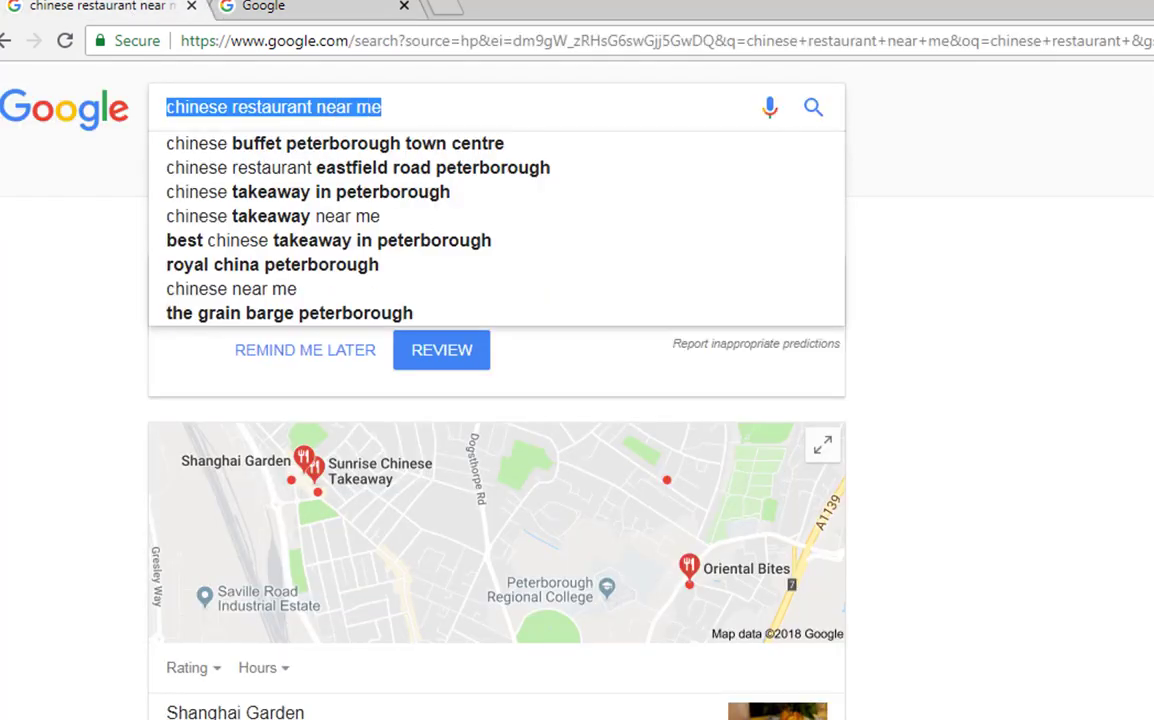
left_click(222, 8)
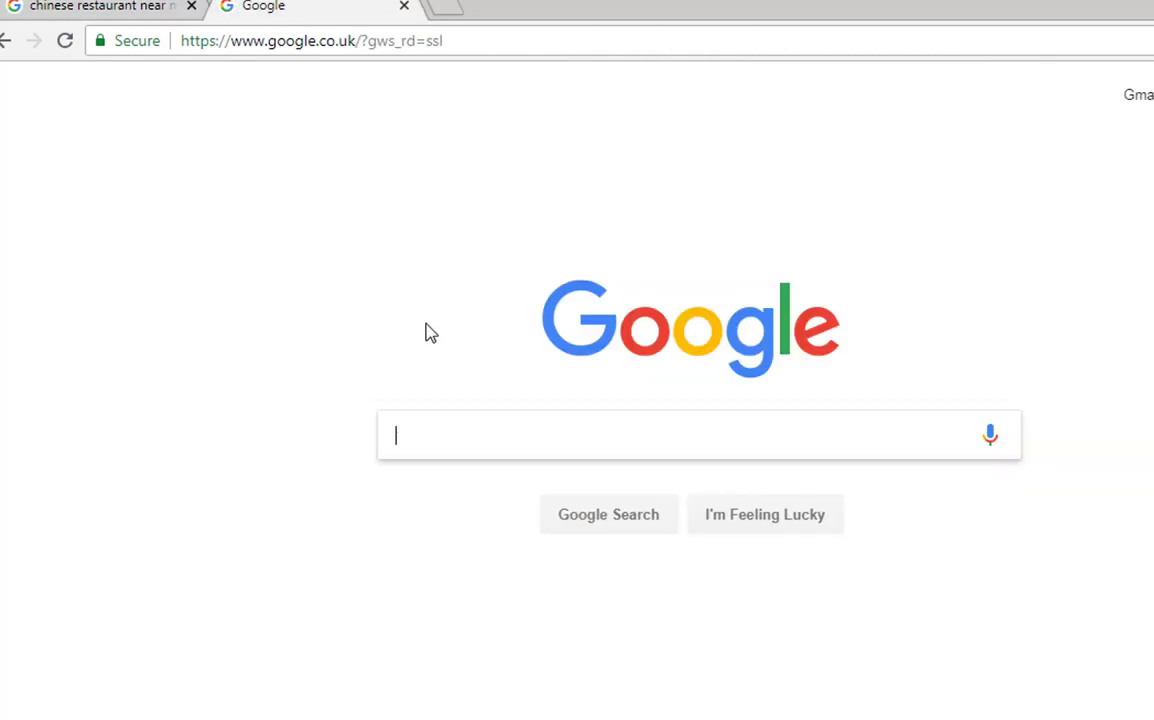
key("ctrl+v")
key("Return")
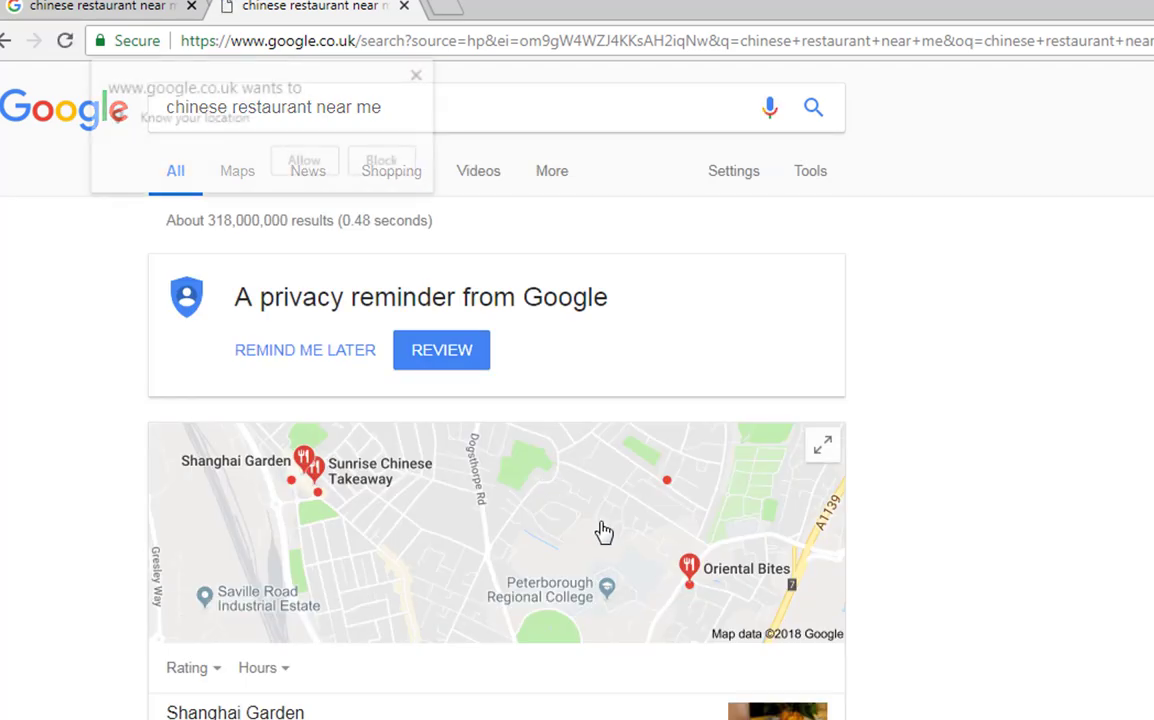
scroll(600, 533, "down", 2)
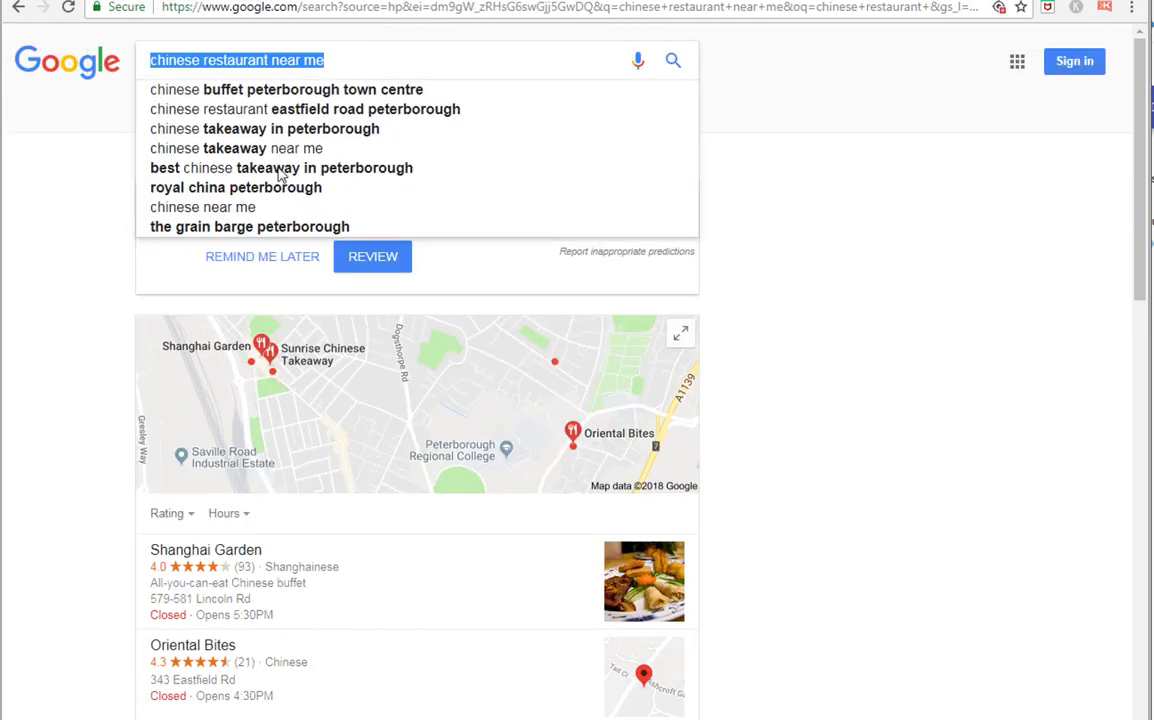
Strip everything after .com from the address to return to the bare google.com homepage.
left_click_drag(301, 8, 990, 8)
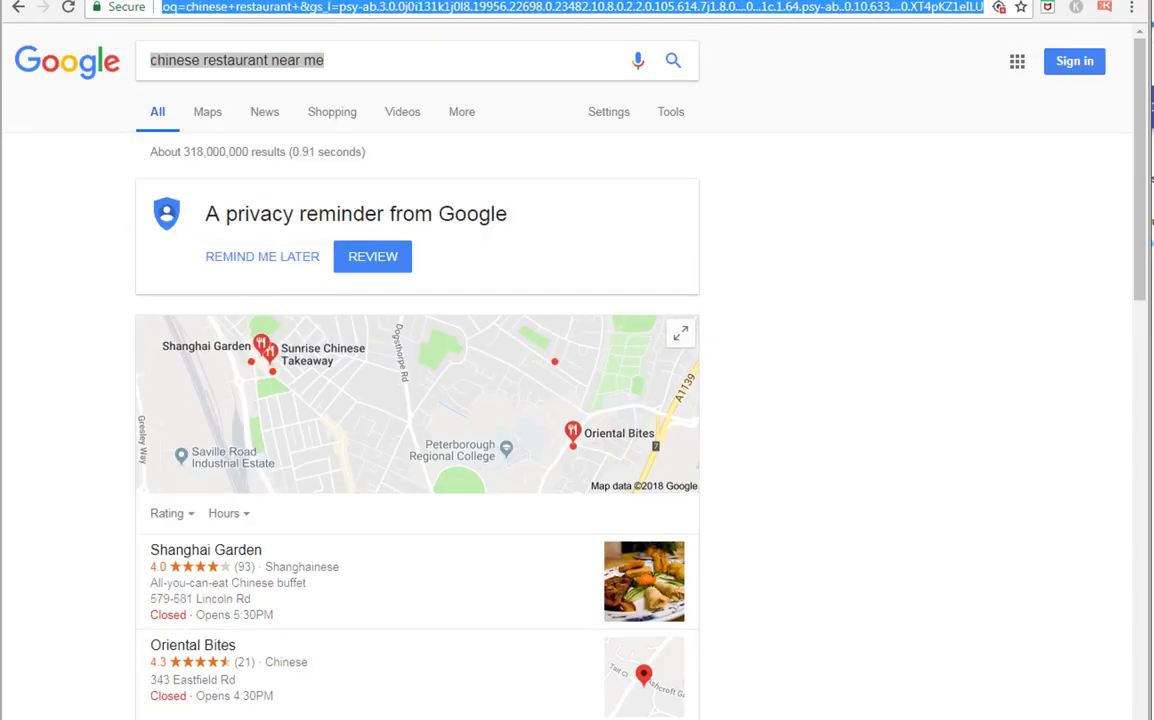
key("BackSpace")
key("Return")
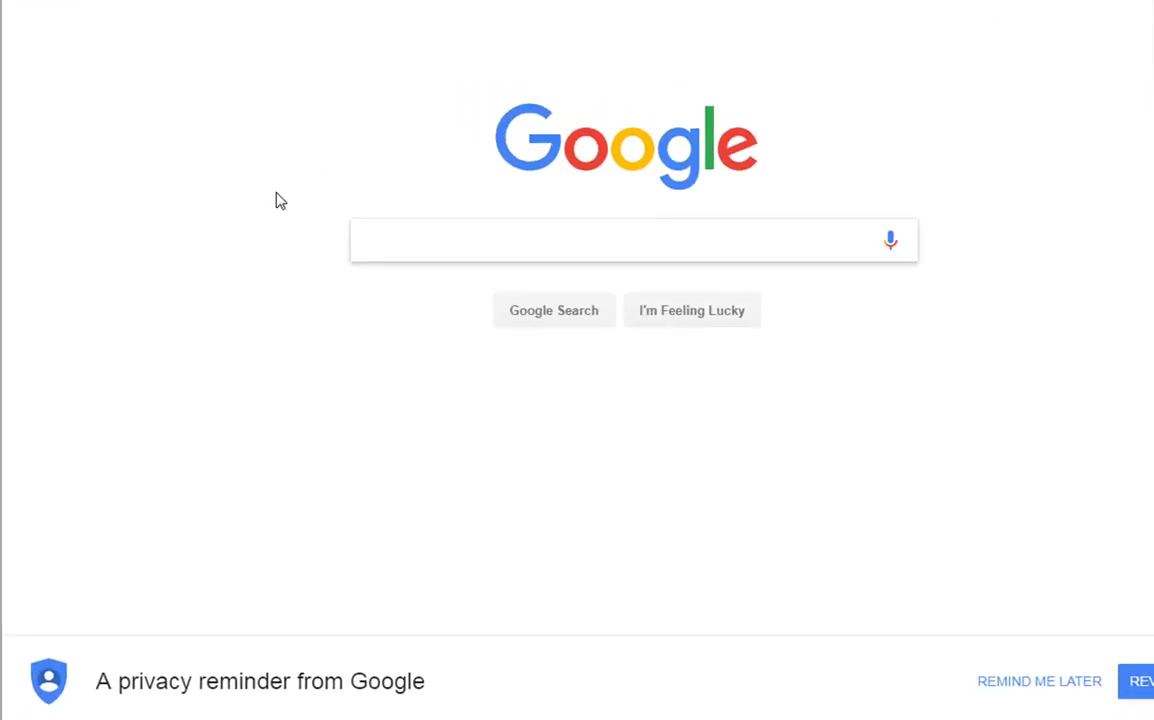
left_click(647, 36)
left_click(648, 37)
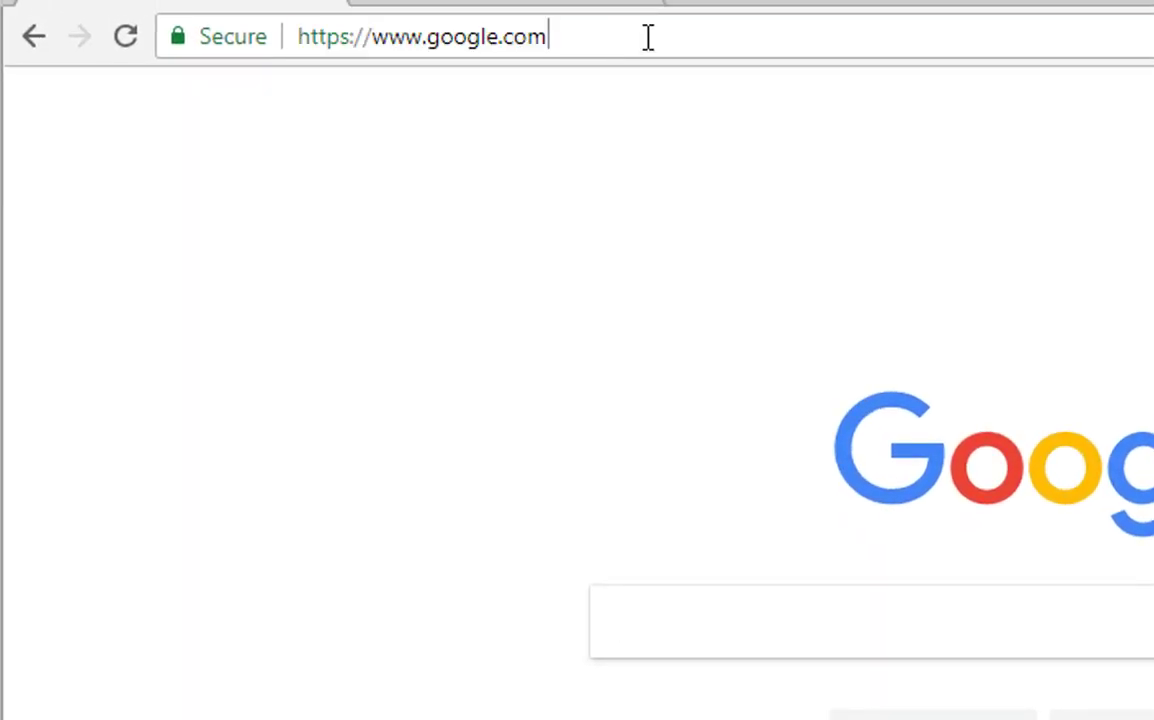
type("/")
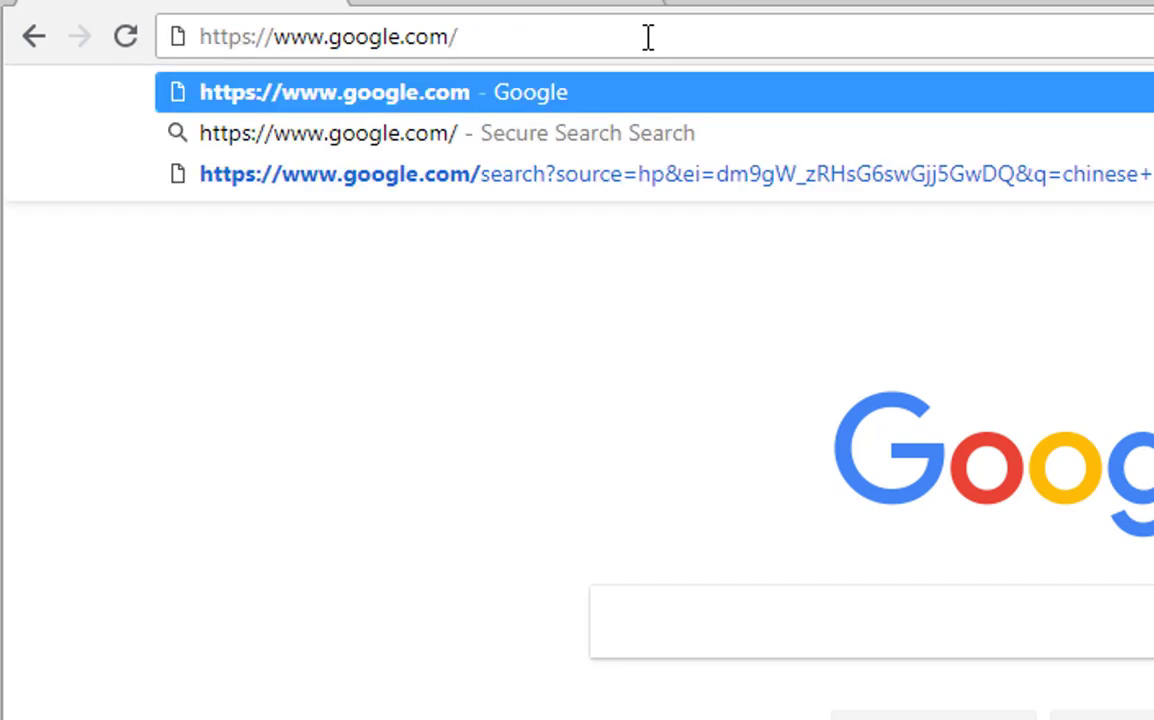
type("?")
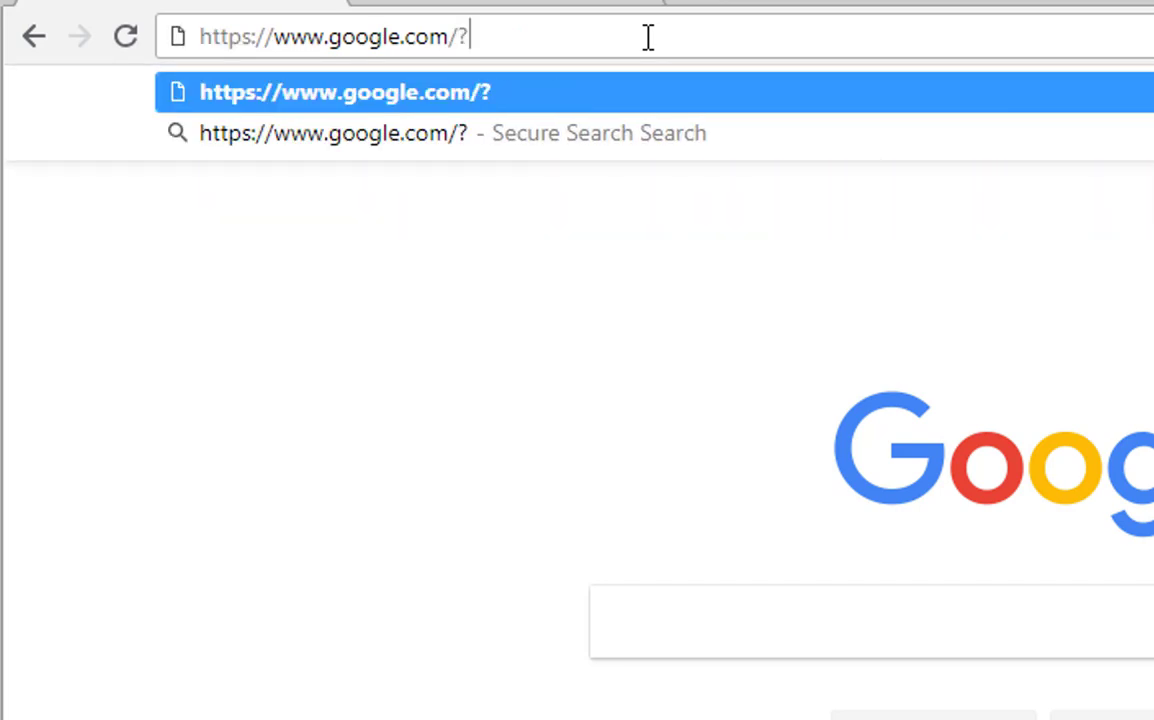
type("gl")
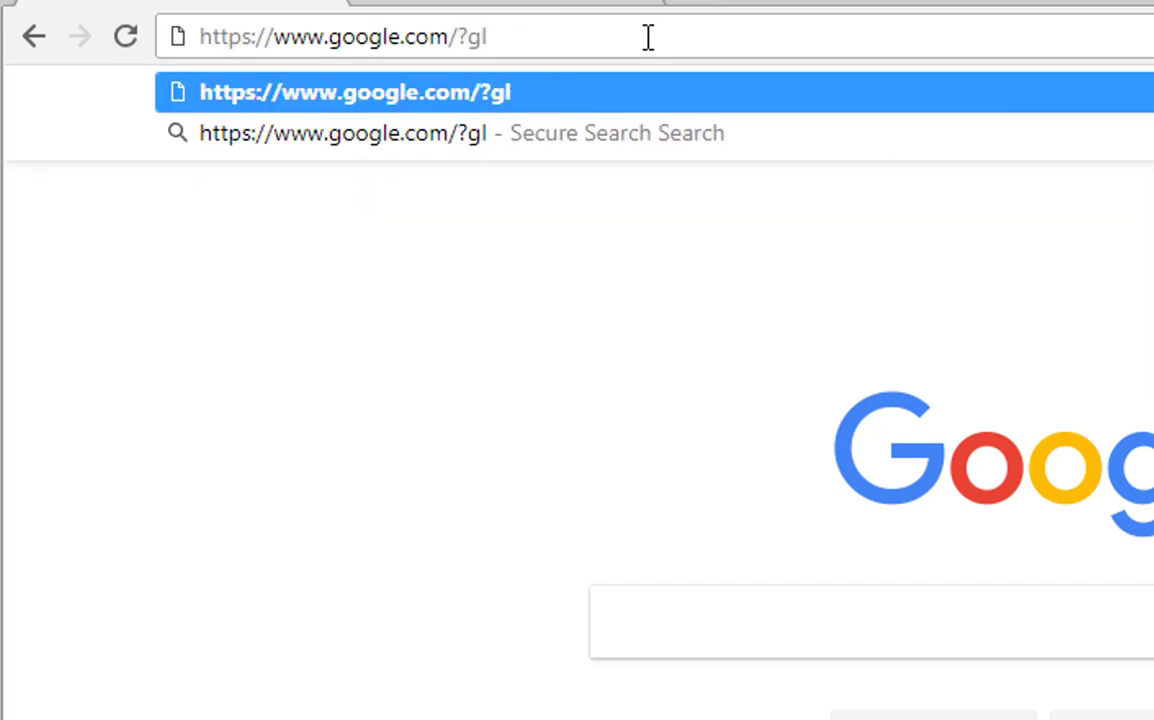
type("=us")
key("Return")
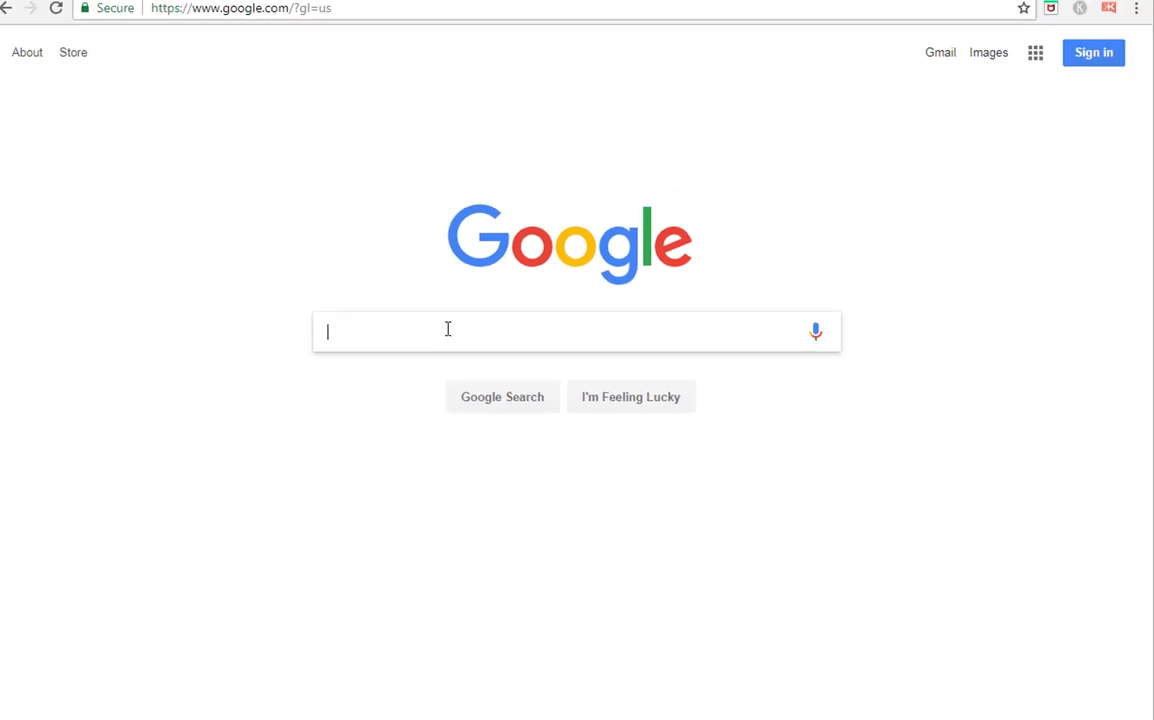
key("ctrl+v")
key("Return")
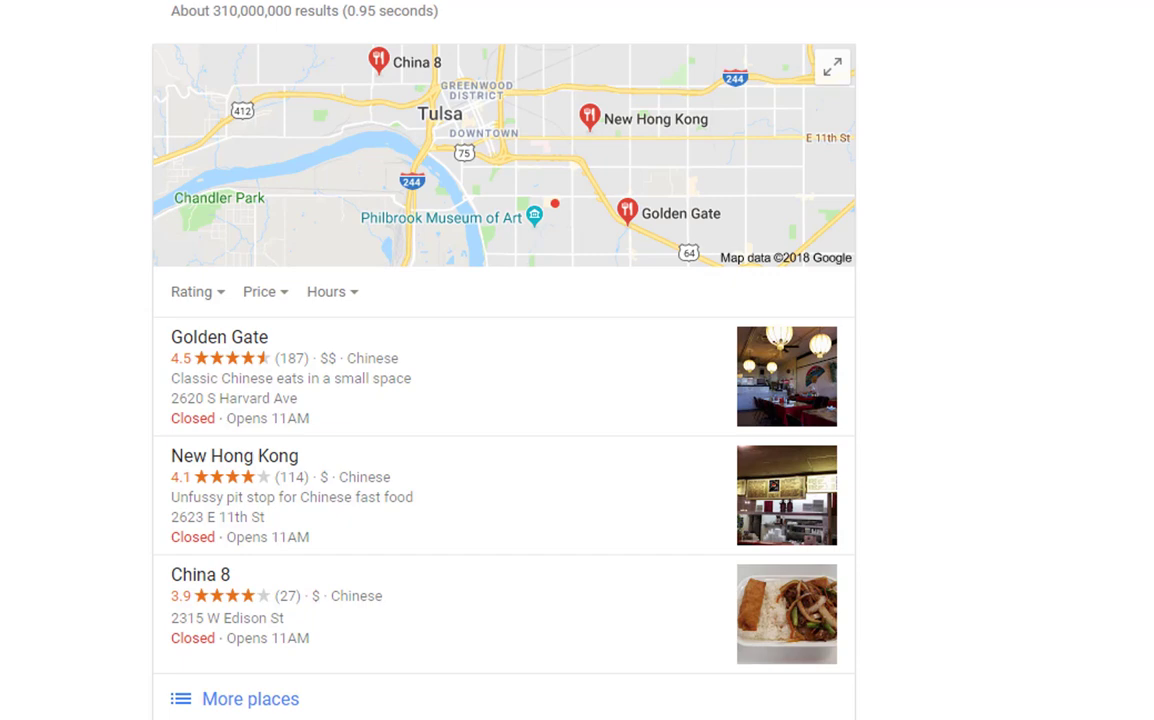
Load the google.fr homepage.
type("goo")
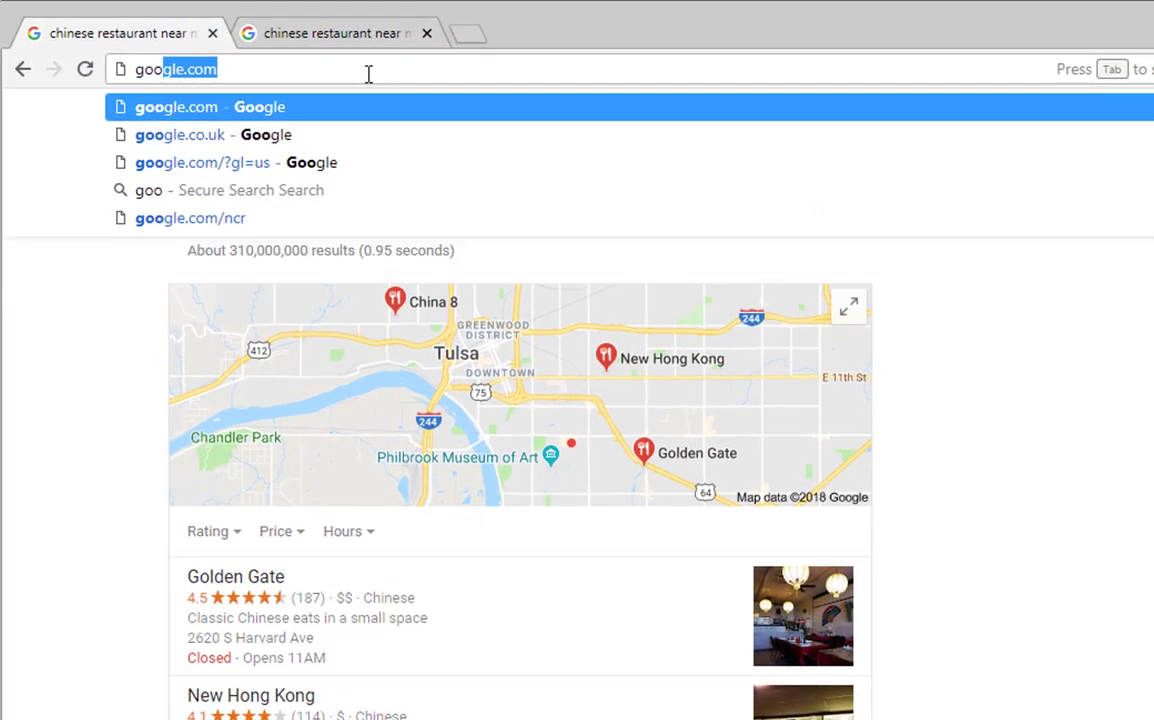
type("o")
key("BackSpace")
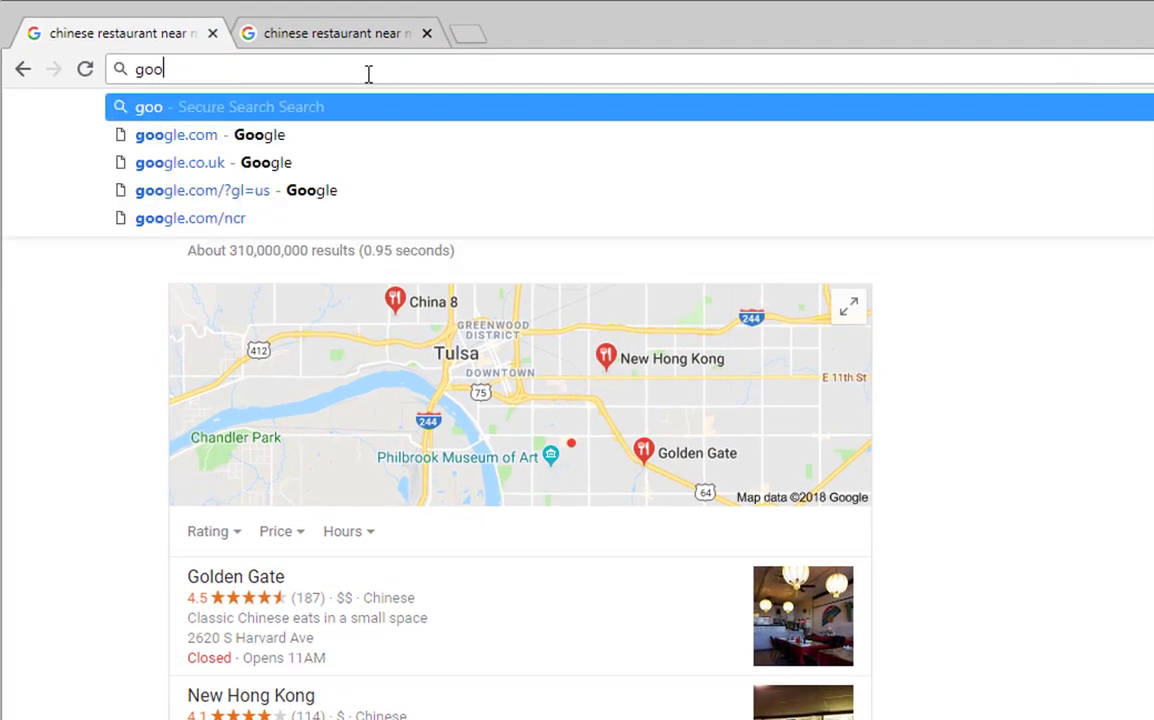
type("gle.fr")
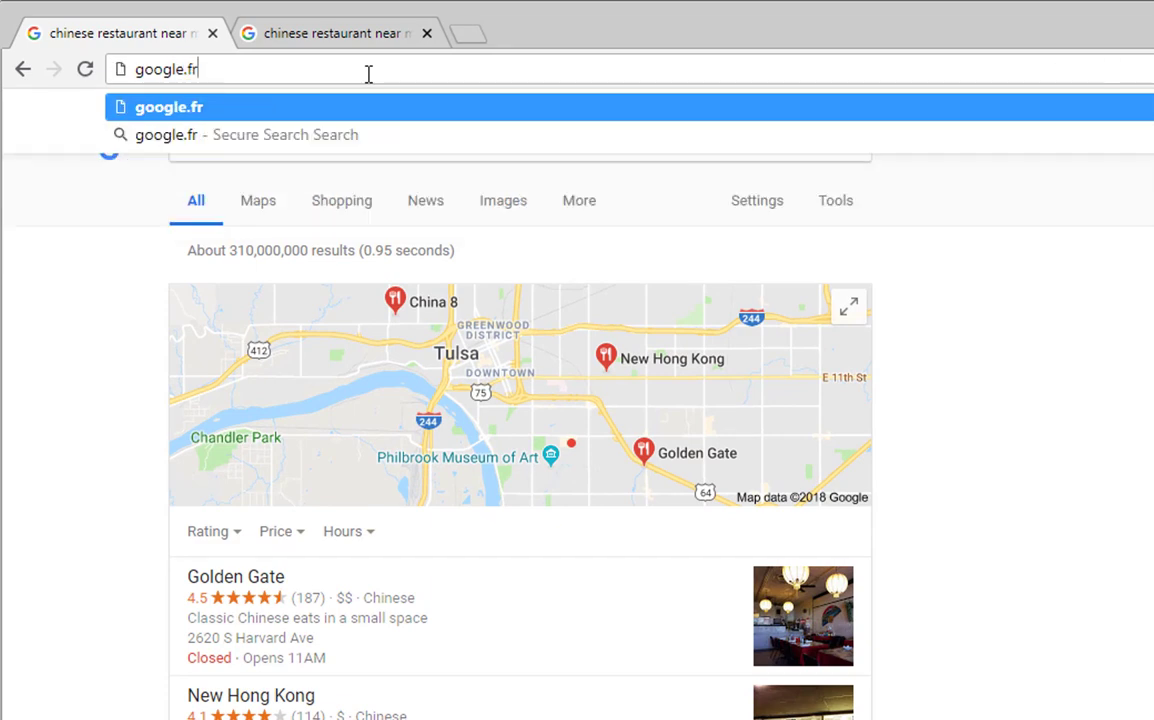
key("Return")
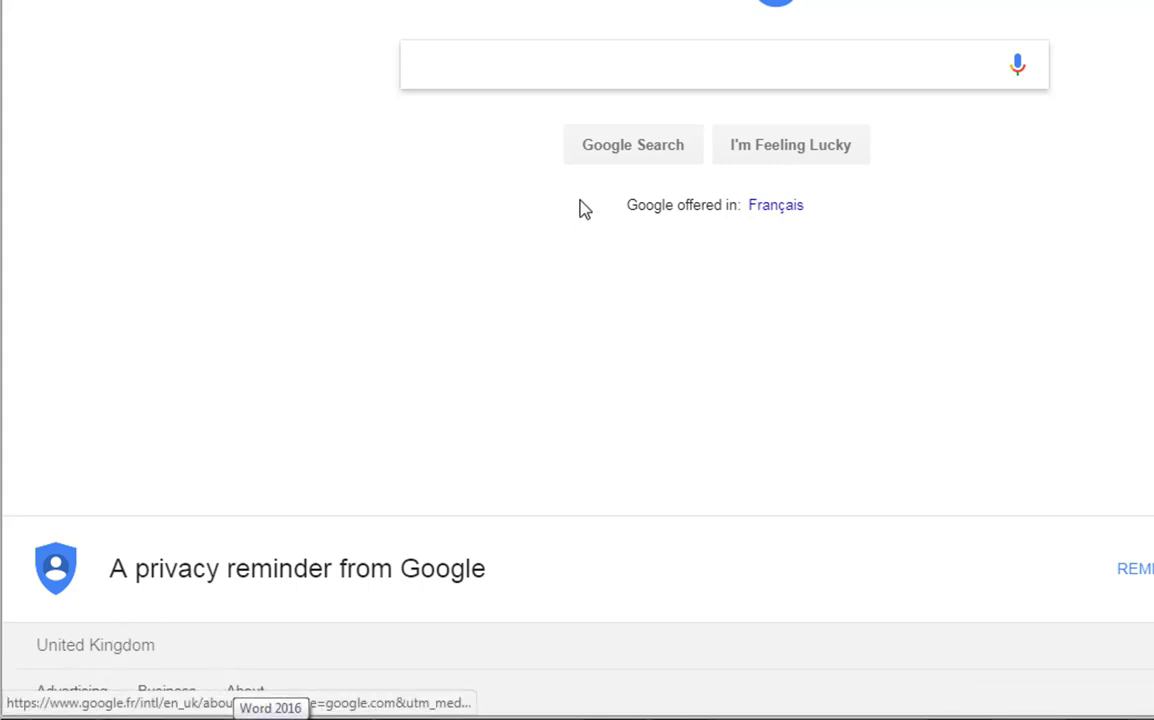
Search 'chinese restaurant near me' on google.fr, dismiss the location prompt, and scroll the results.
type("chinese restaurant near me")
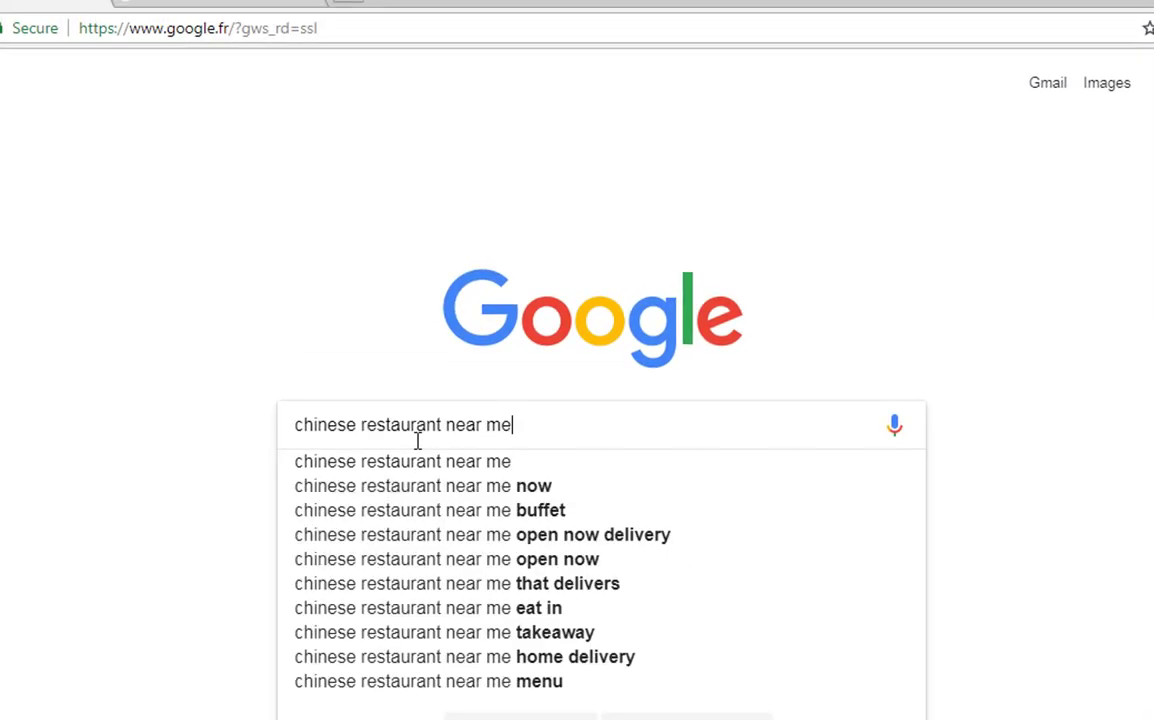
key("Return")
scroll(415, 620, "down", 2)
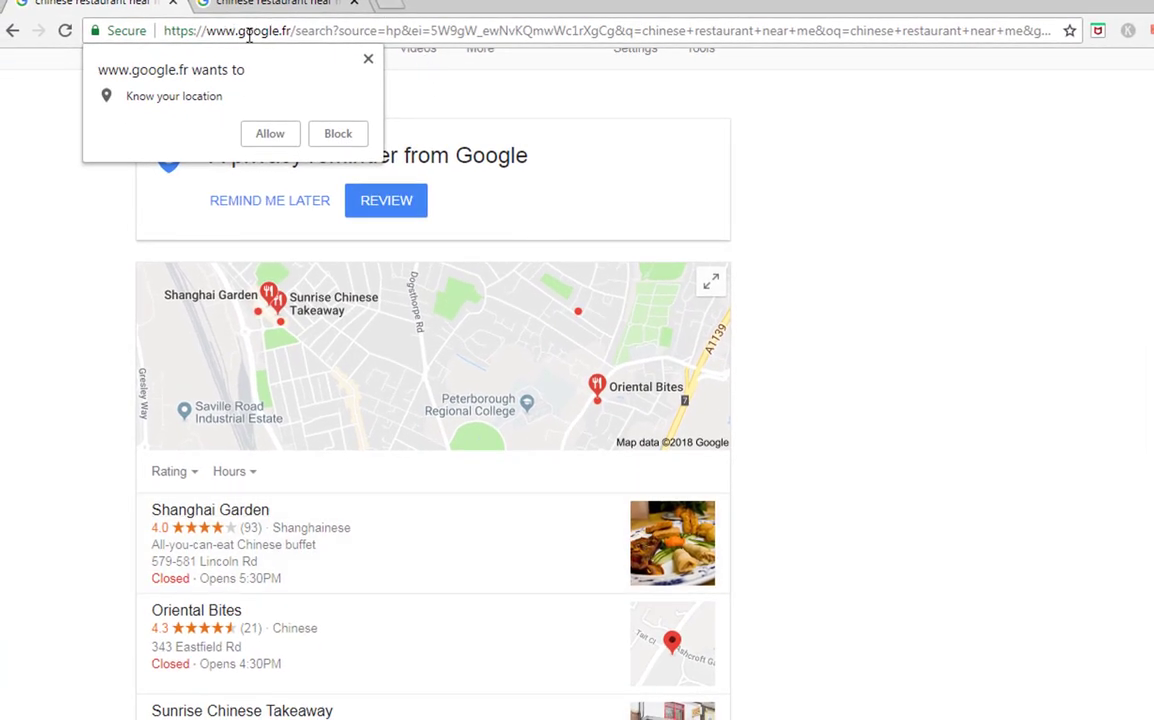
left_click(367, 59)
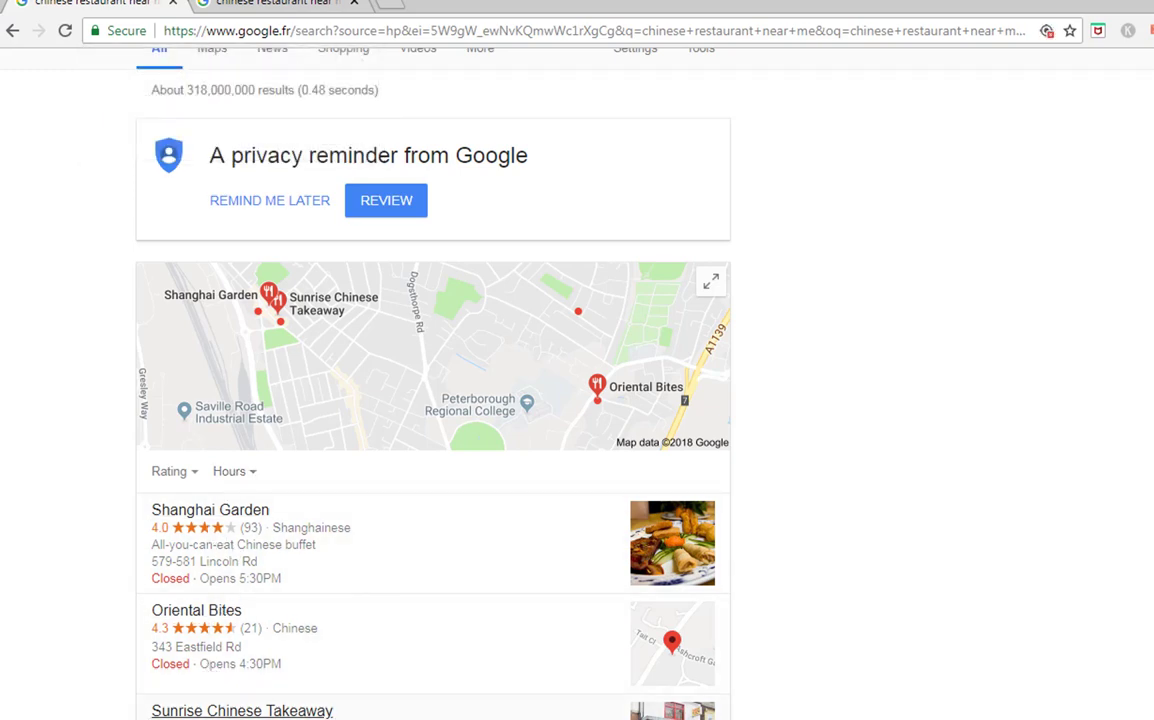
scroll(225, 612, "down", 3)
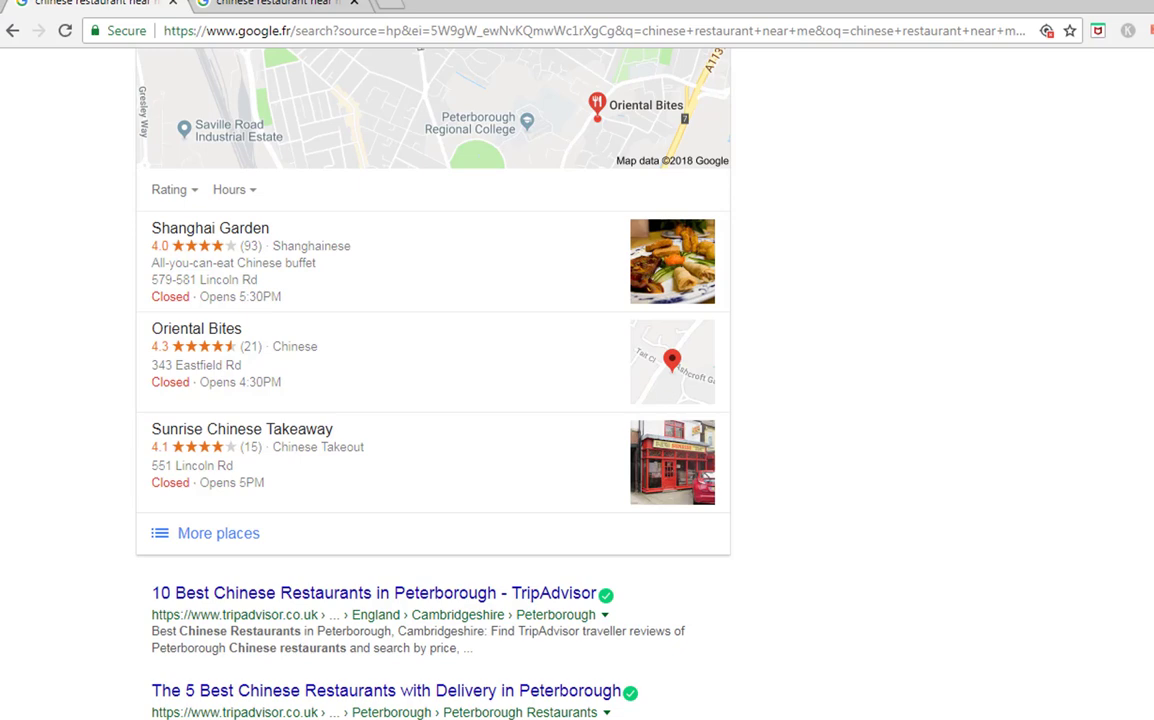
scroll(300, 390, "up", 4)
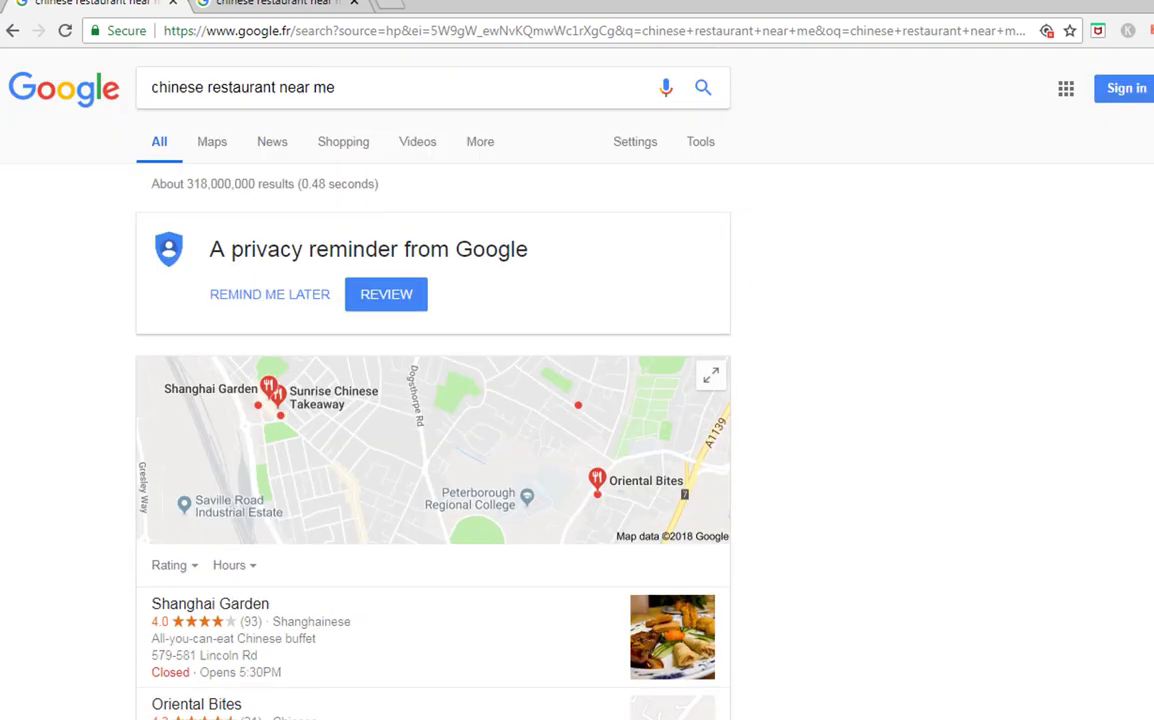
Load google.com/?gl=fr and search 'chinese restaurant near me' to get France-wide results.
left_click(284, 30)
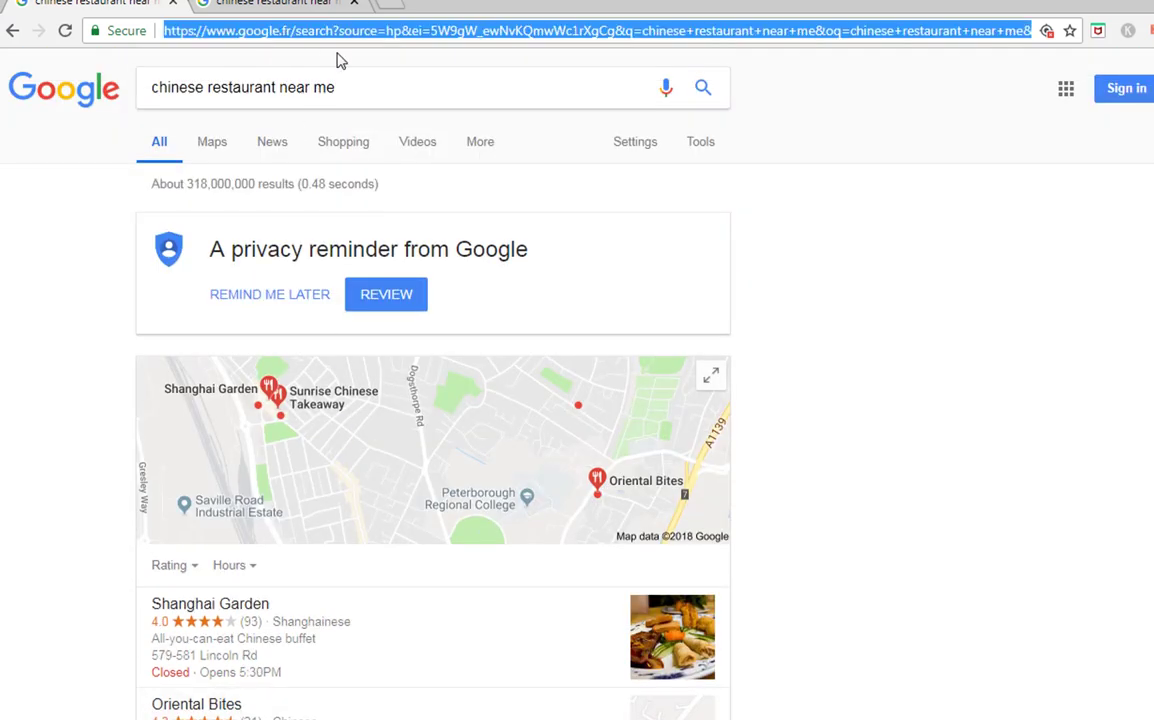
type("google.com")
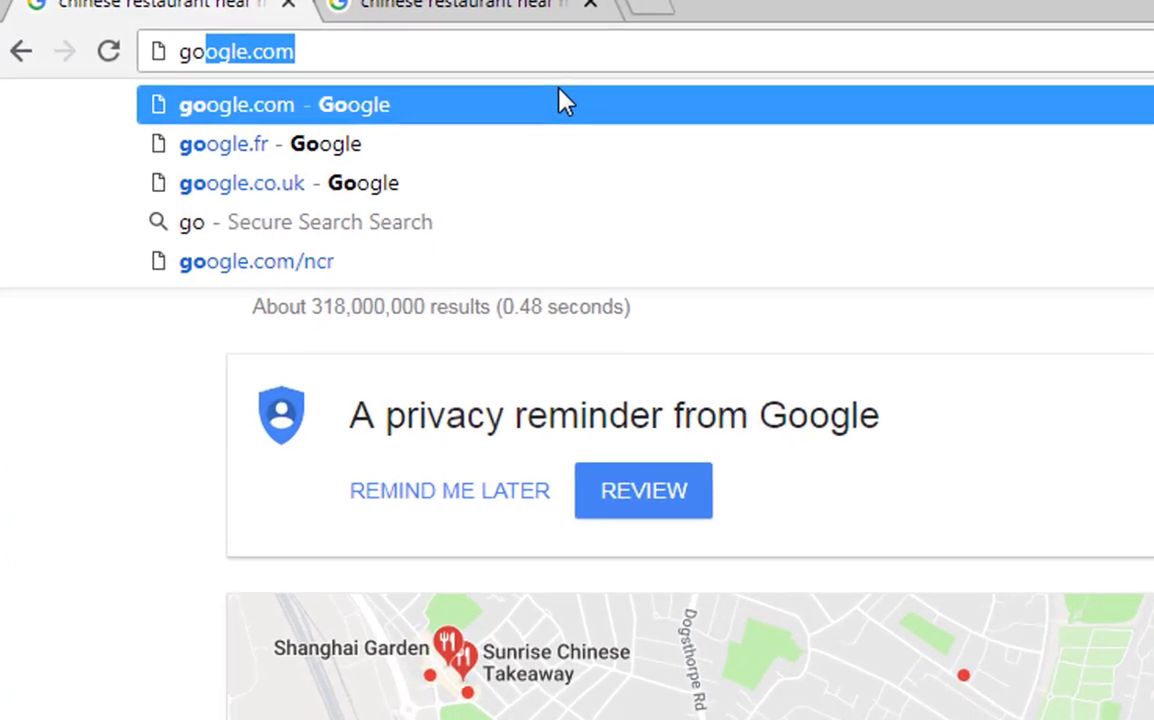
type("/")
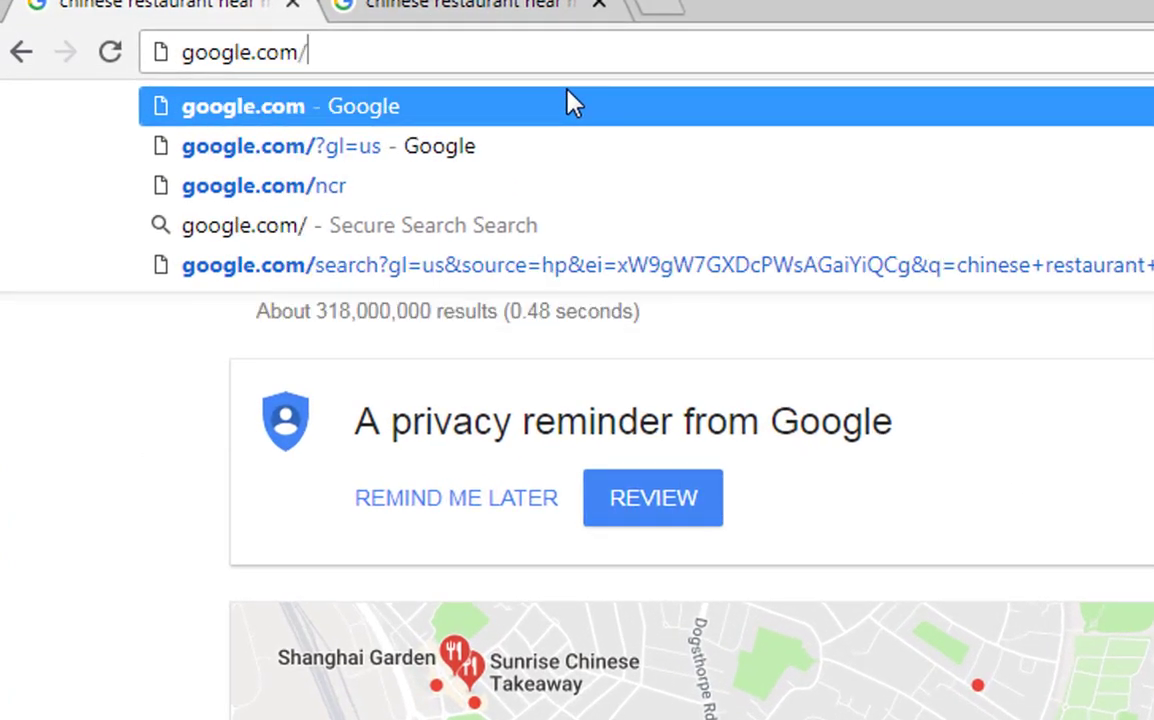
type("?")
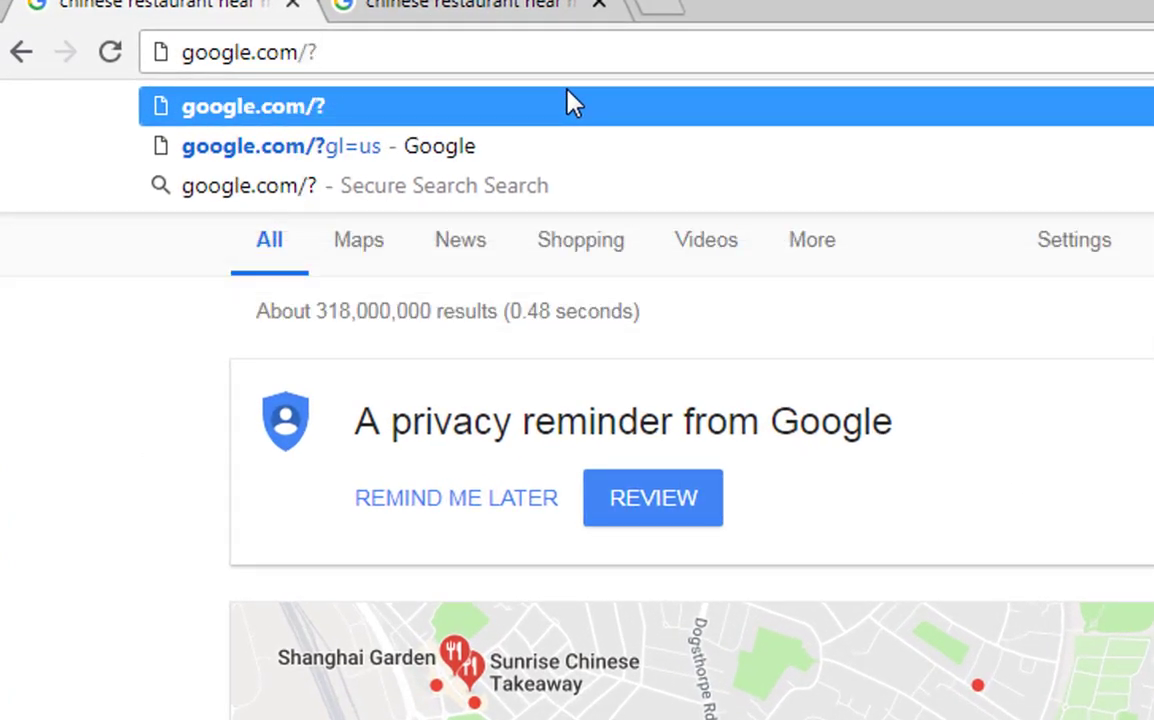
type("gl=")
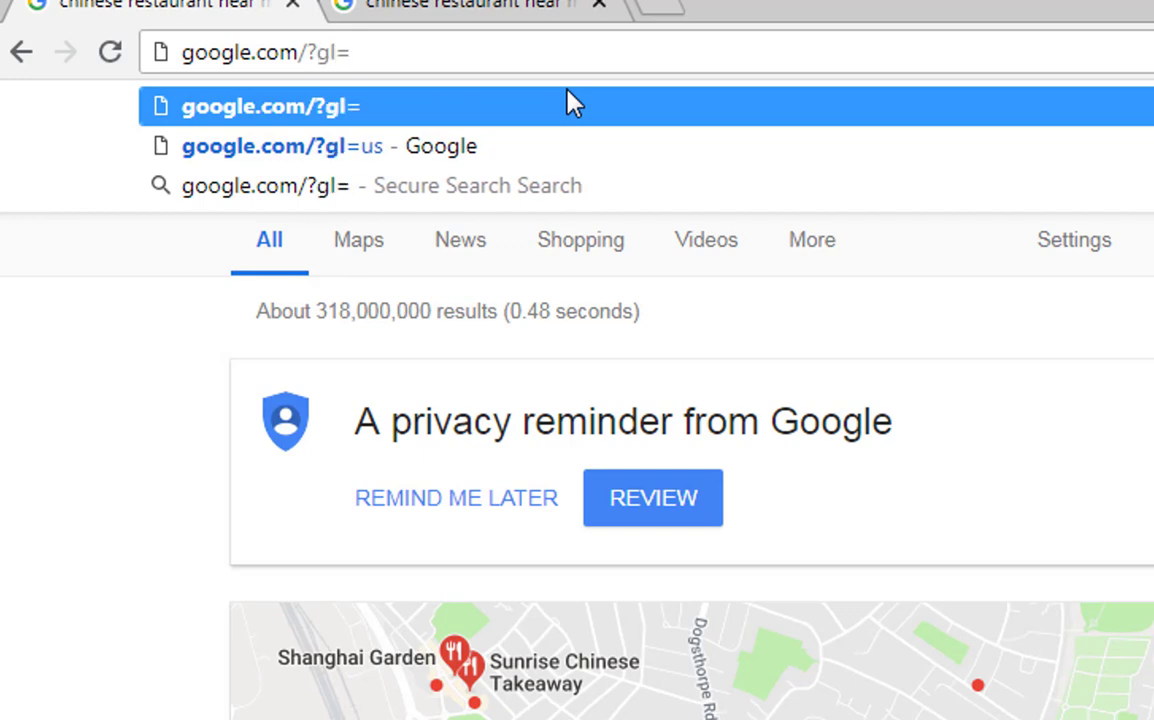
type("fr")
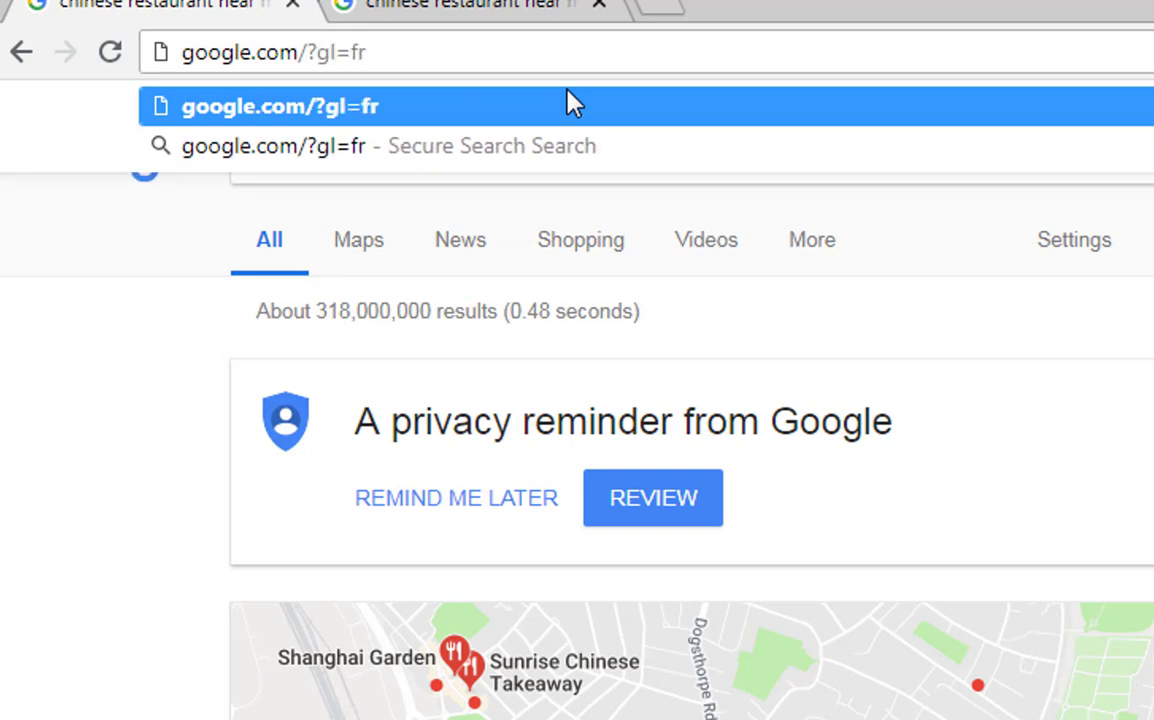
key("Return")
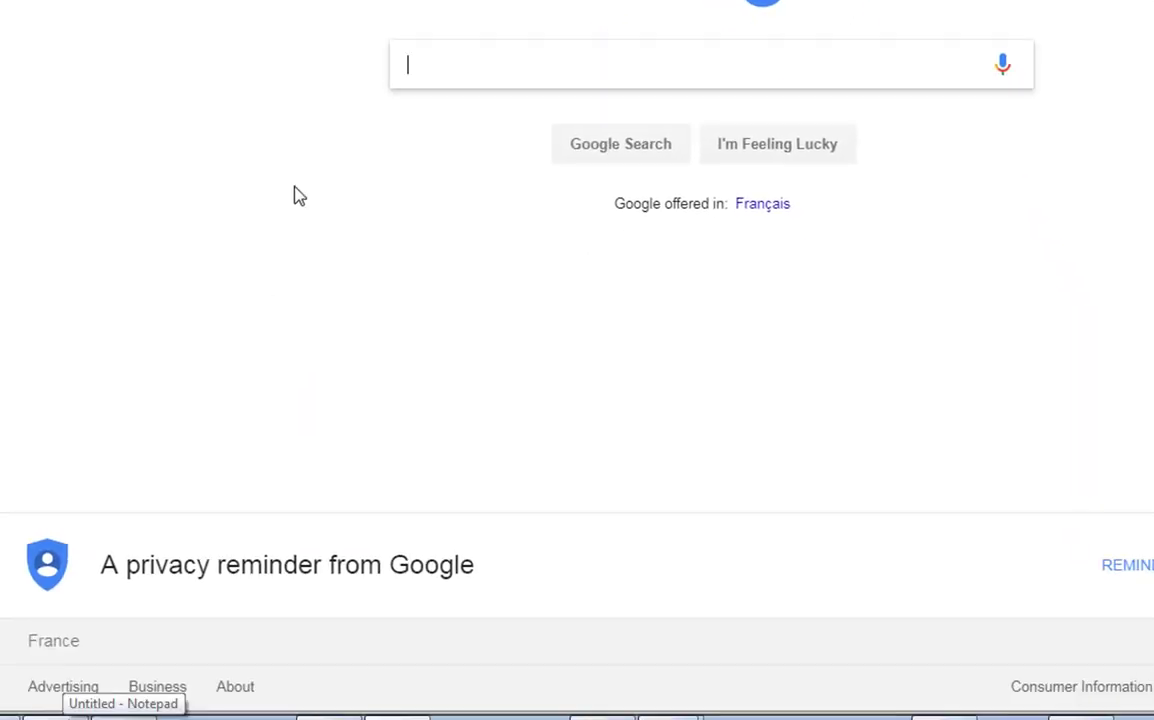
type("chinese restaurant near me")
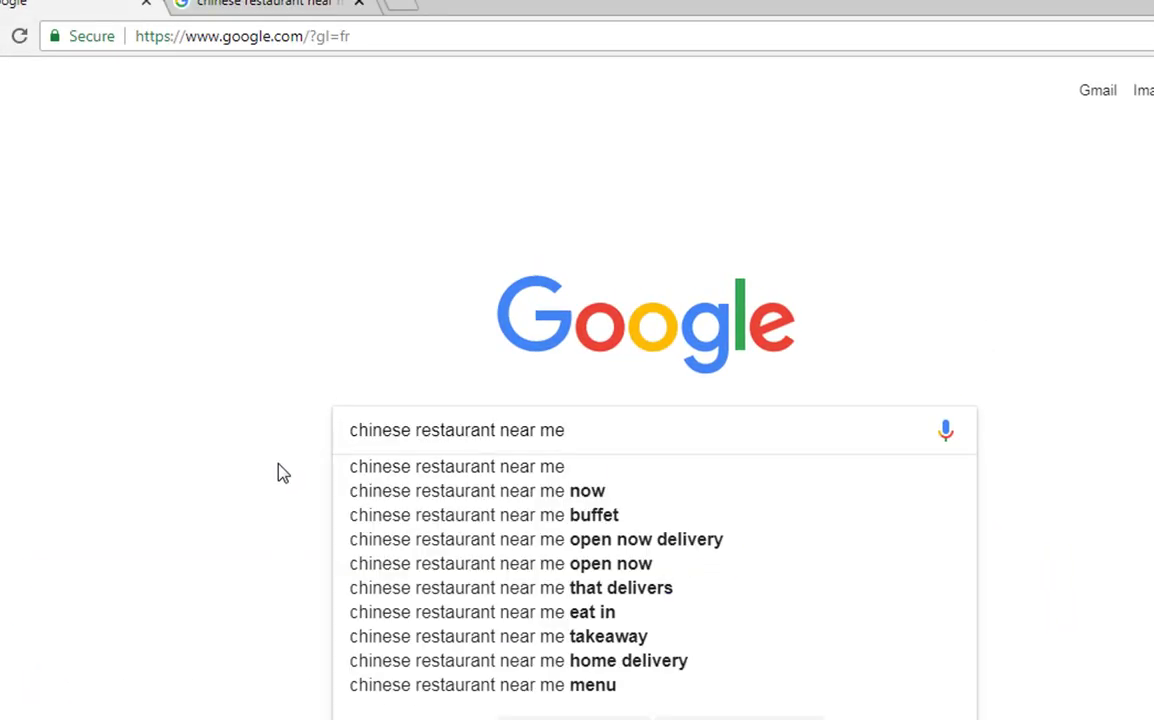
key("Return")
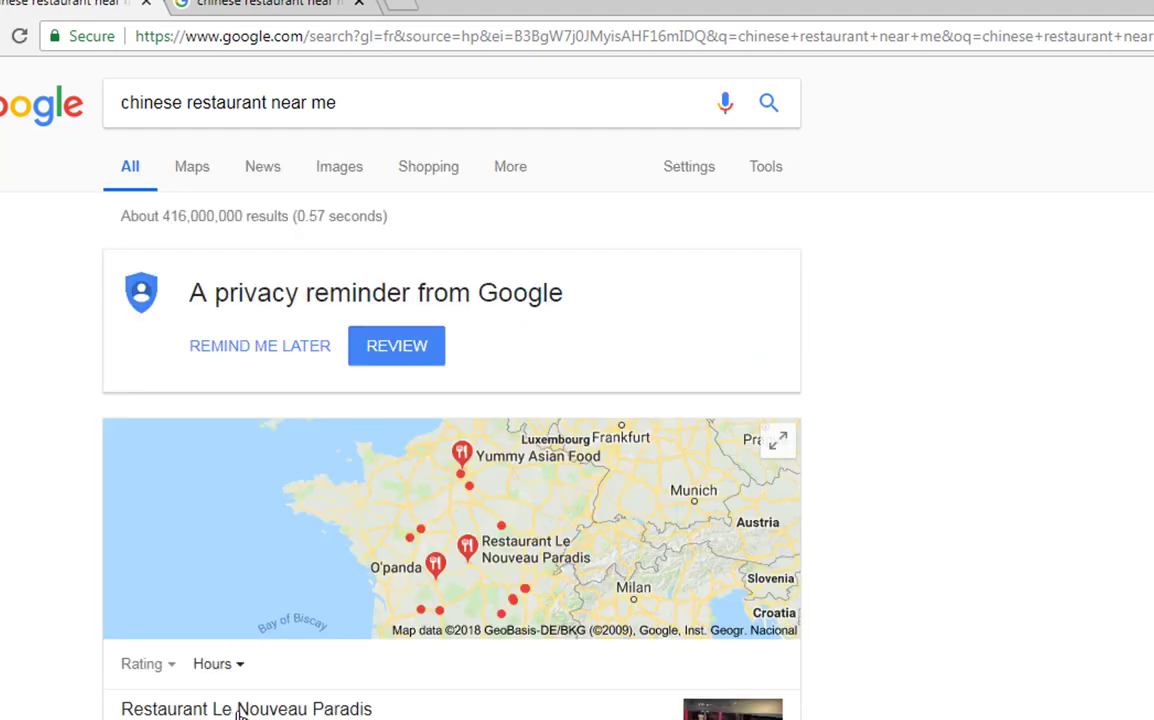
scroll(205, 661, "down", 2)
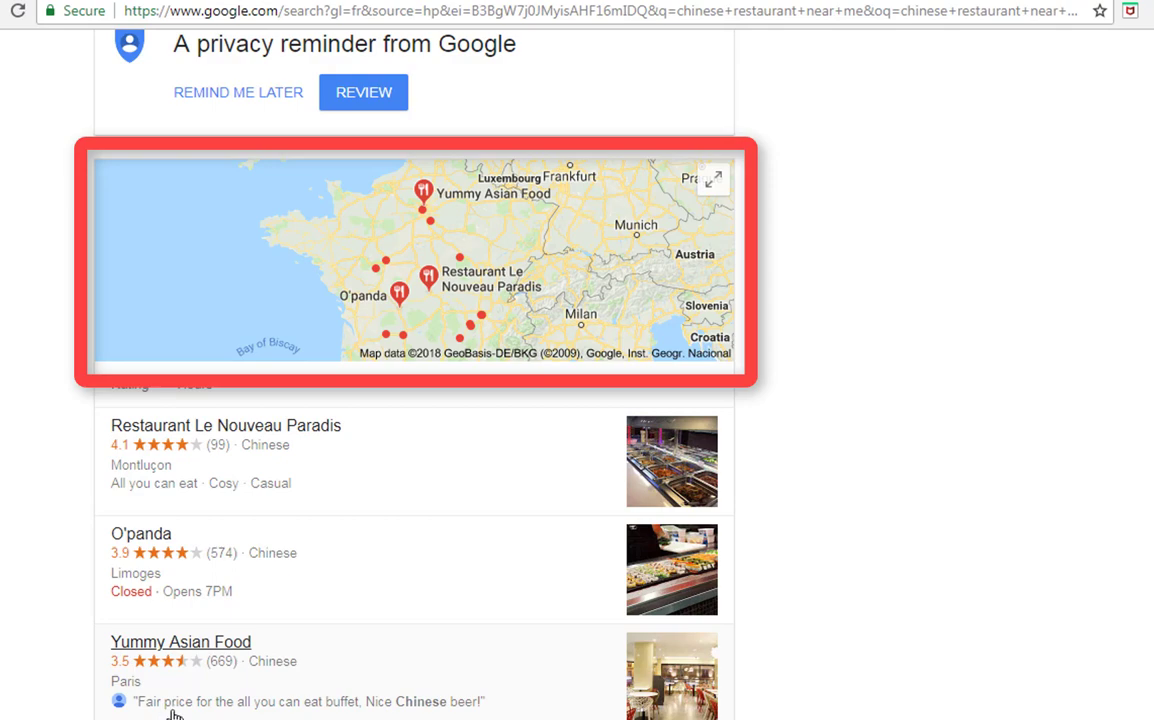
left_click(314, 8)
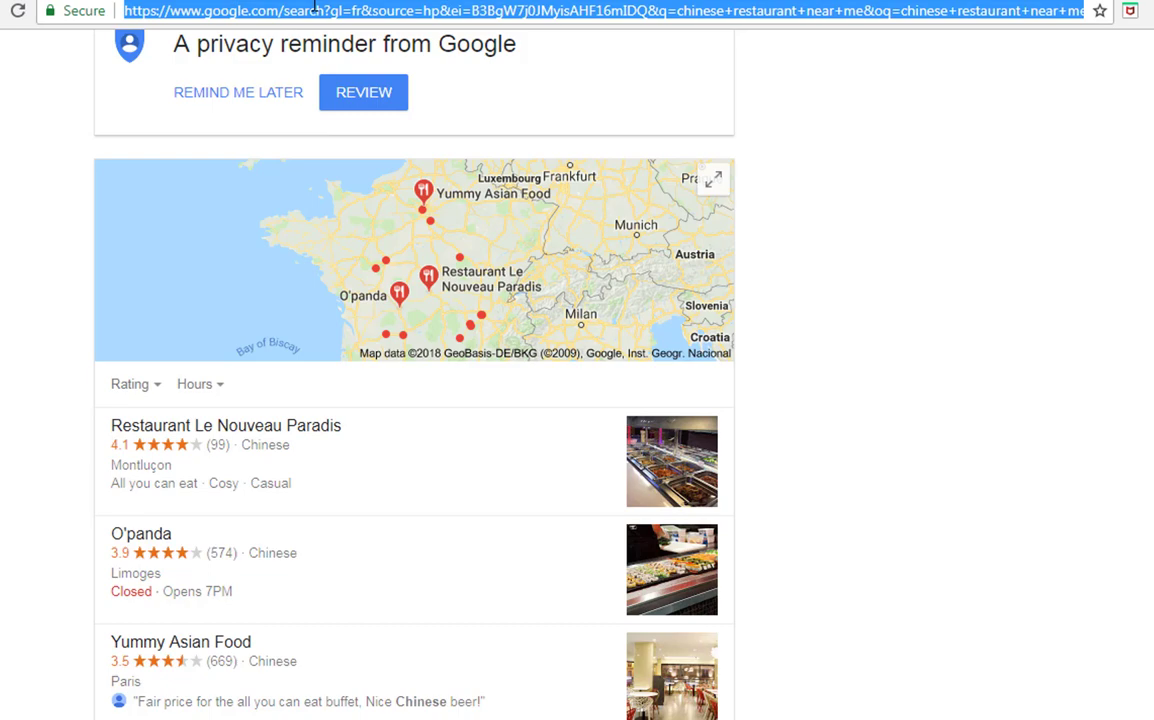
Load google.com with the country set to us via /?gl=us.
type("google.com")
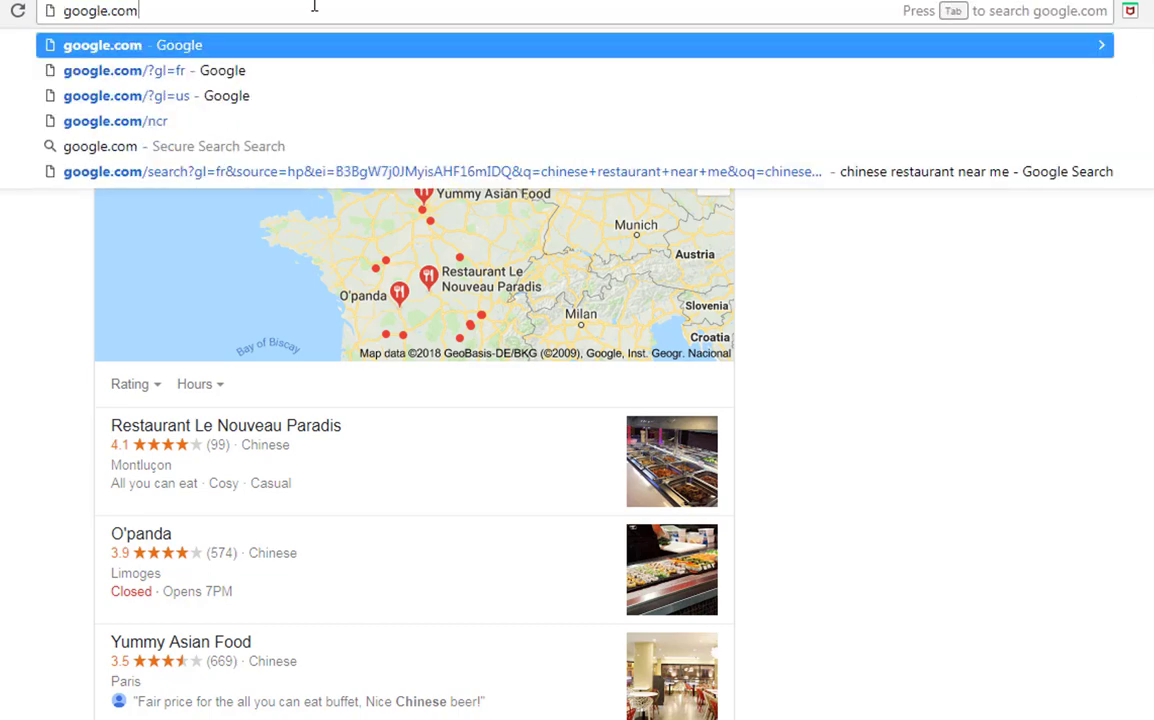
key("Return")
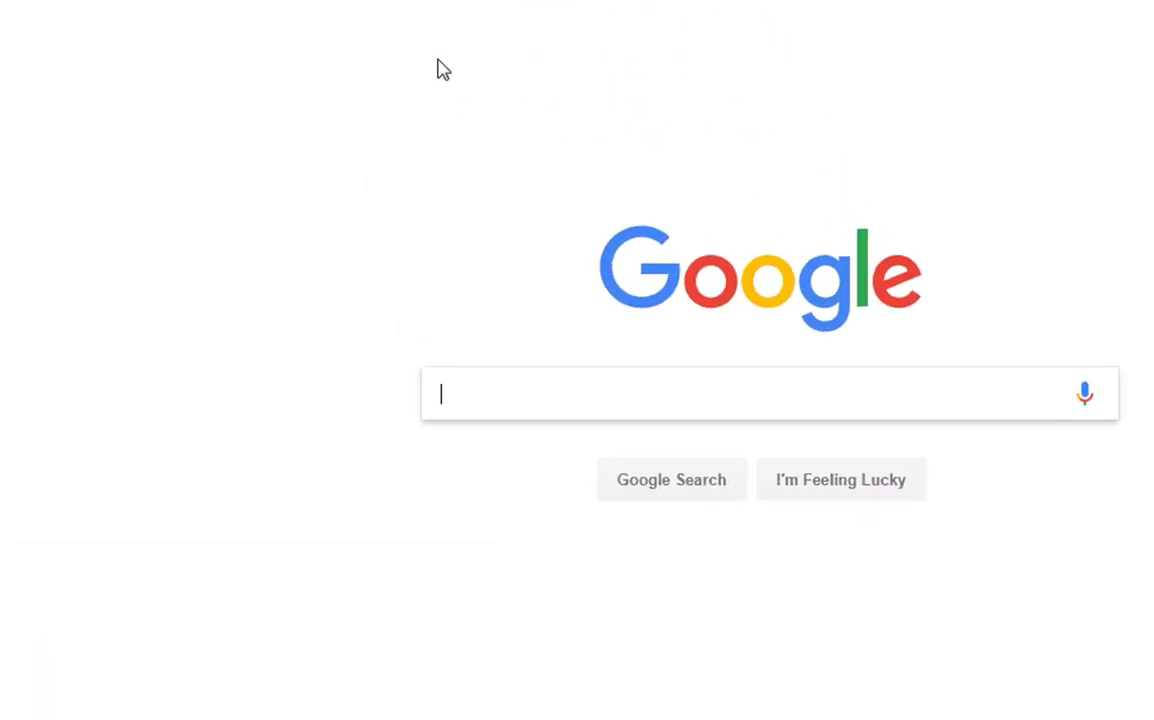
left_click(447, 22)
left_click(447, 22)
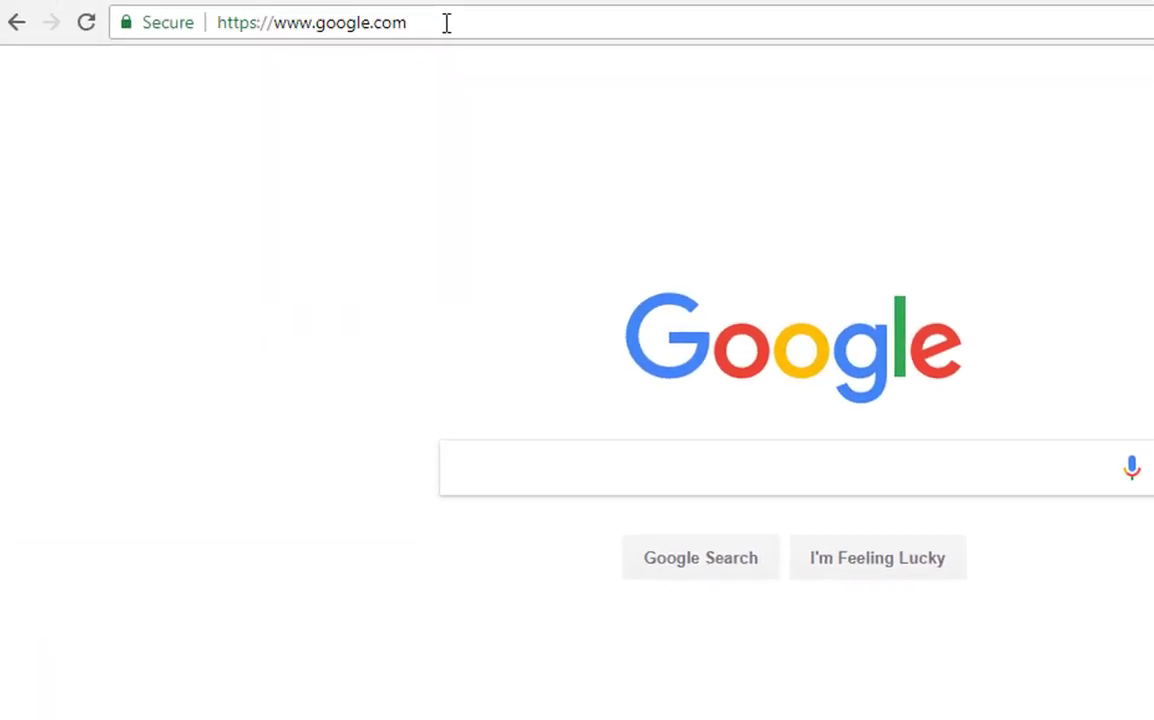
type("/")
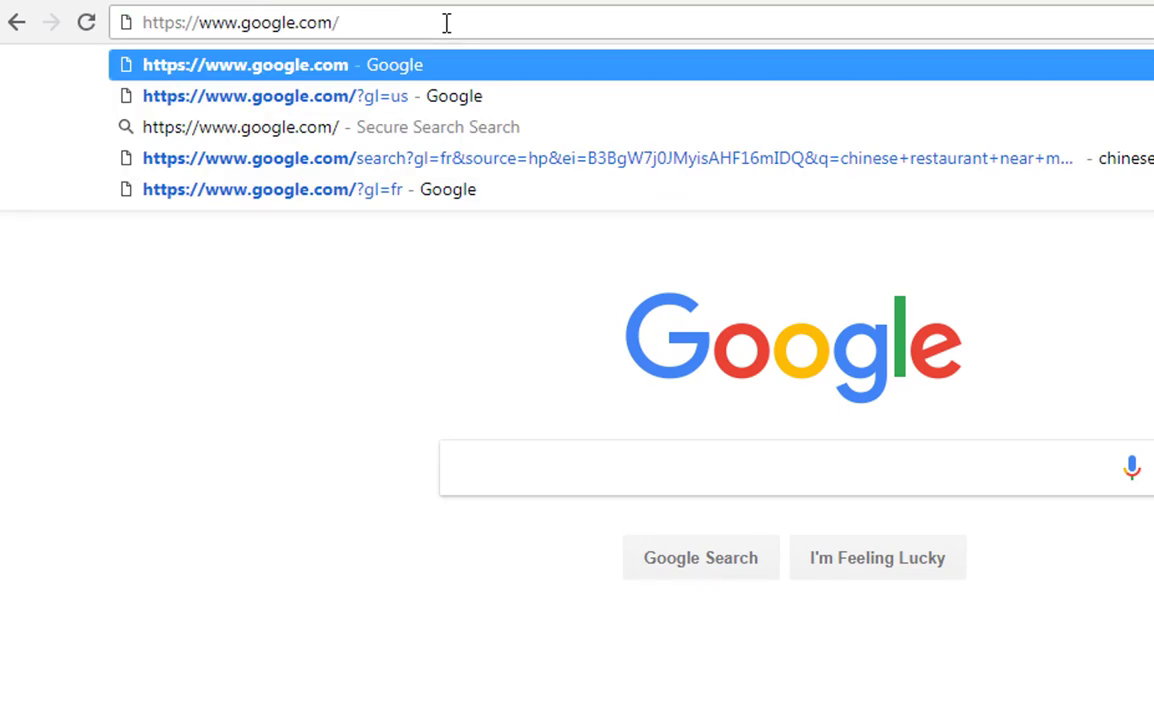
type("?")
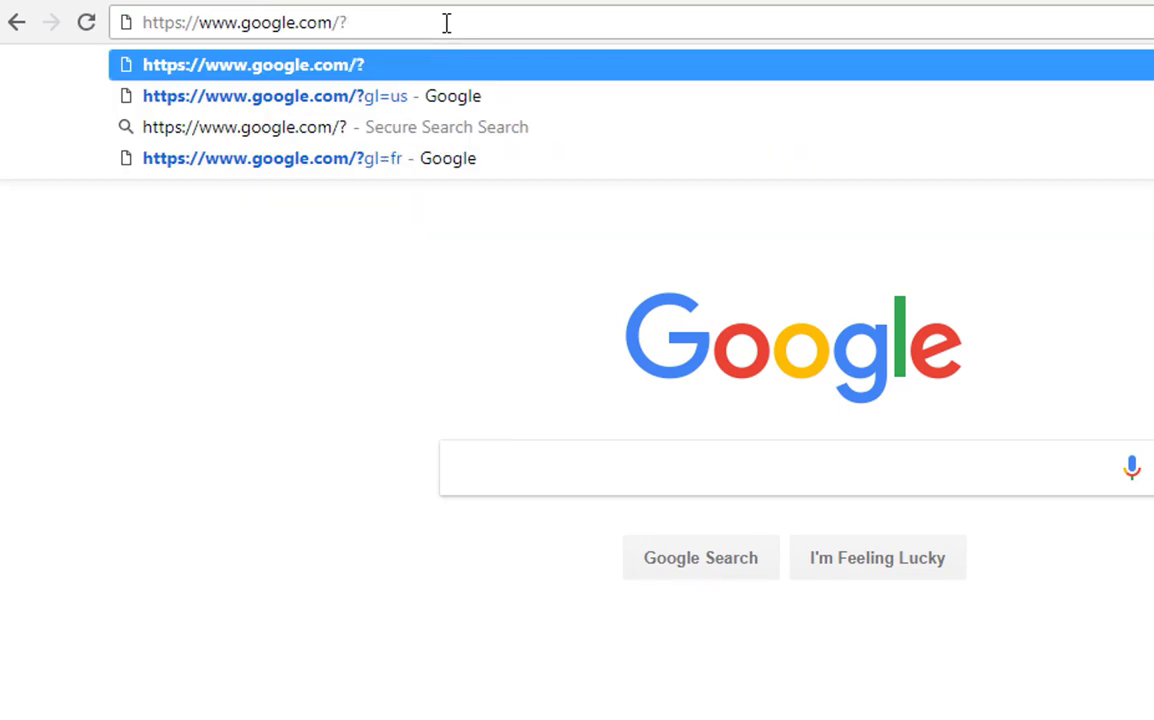
type("gl=us")
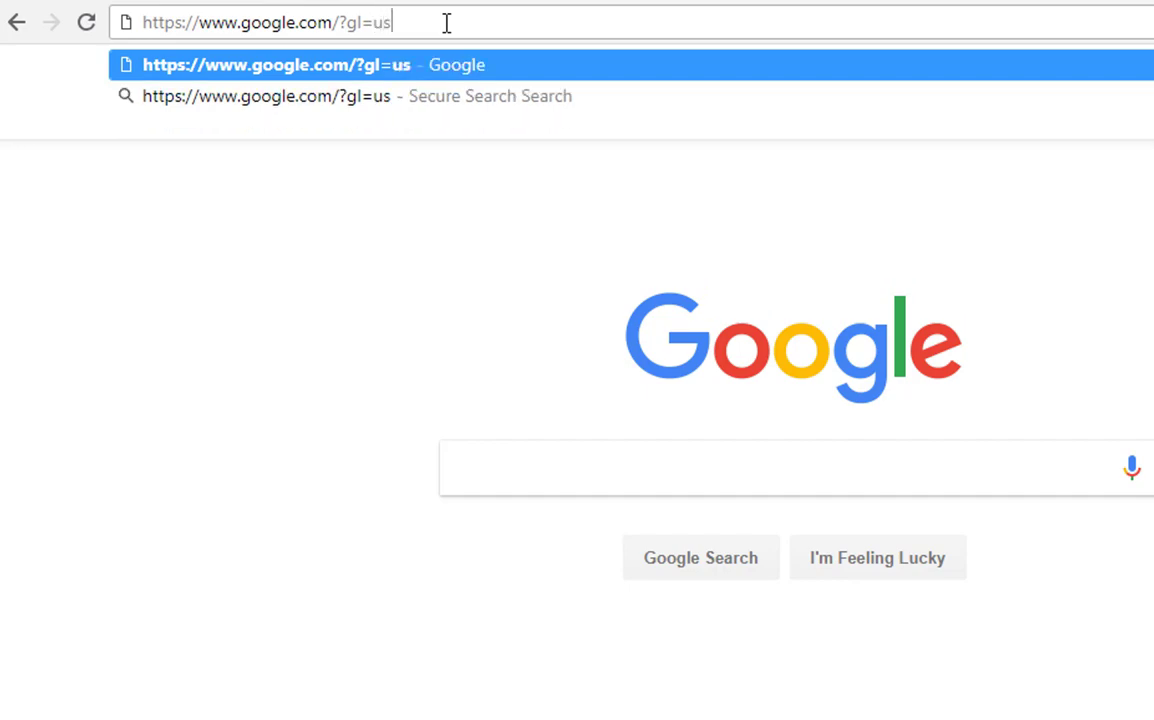
key("Return")
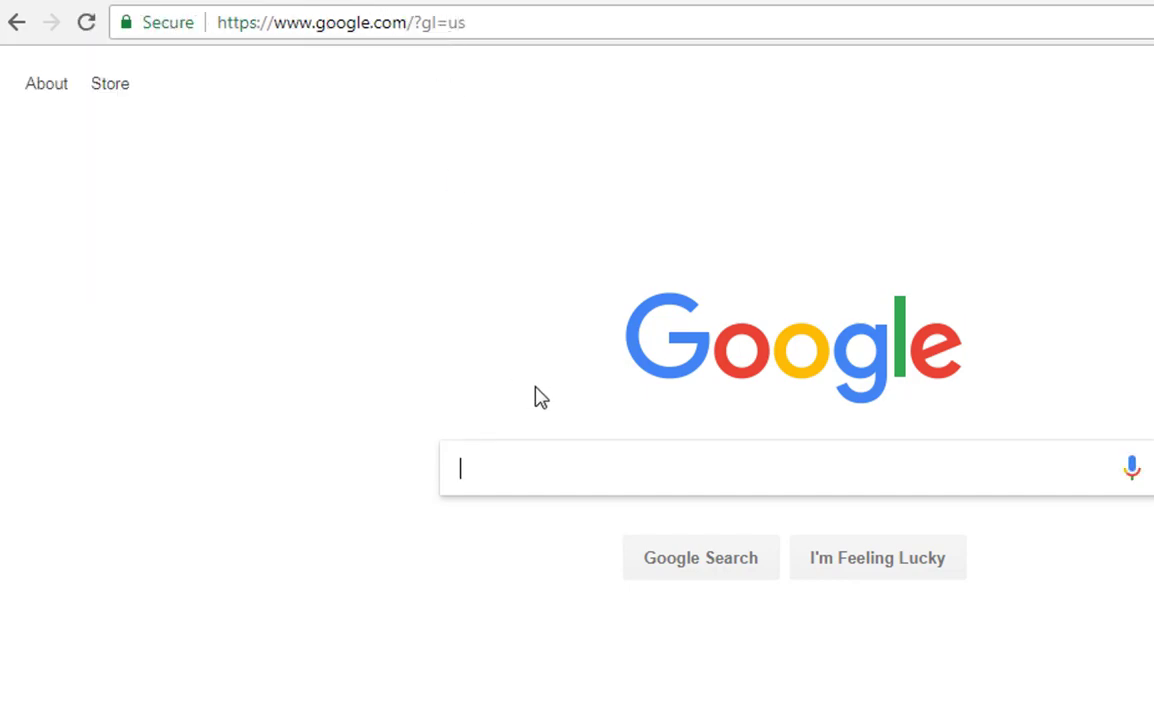
Search 'chinese restaurant near me' and scroll through the Tulsa results.
type("chinese restaurant near me")
key("Return")
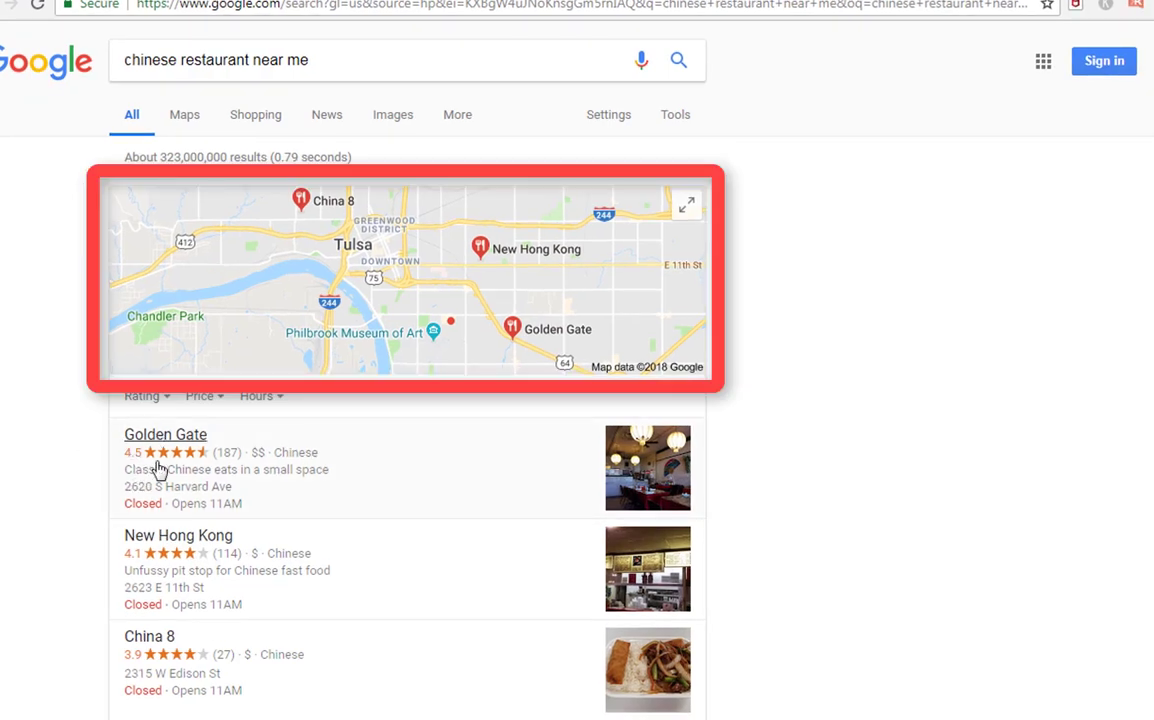
scroll(560, 700, "down", 3)
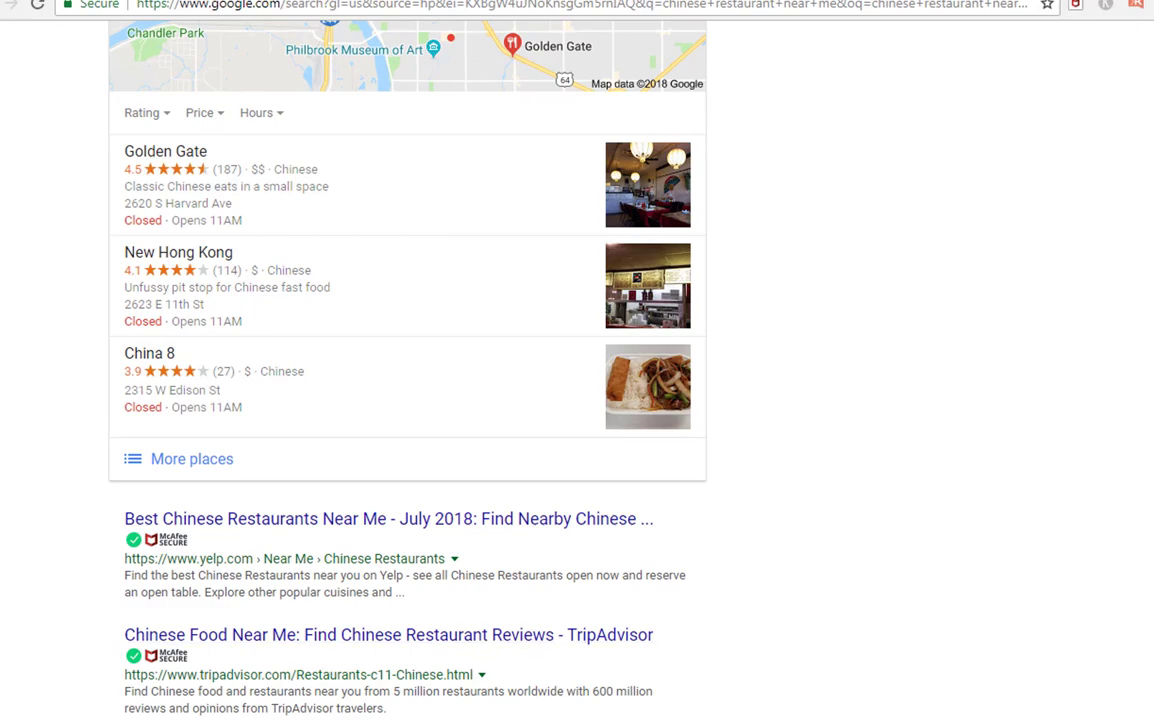
scroll(264, 578, "down", 2)
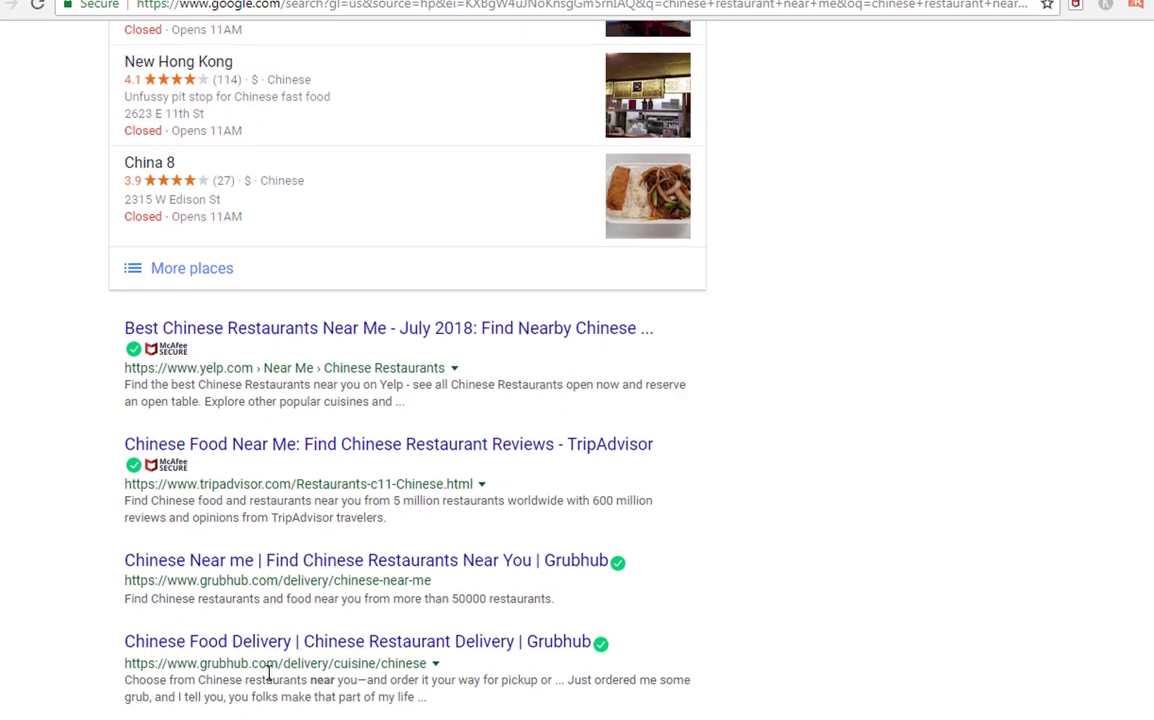
scroll(265, 674, "down", 2)
scroll(287, 692, "up", 2)
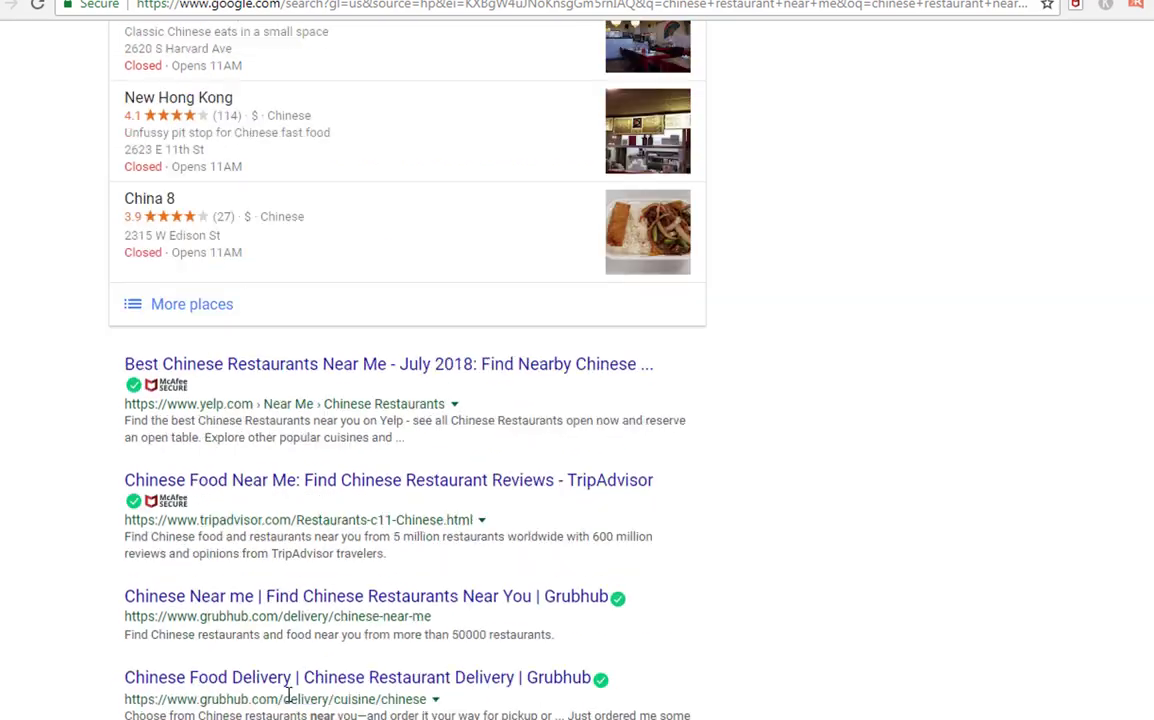
scroll(288, 695, "down", 1)
scroll(337, 572, "down", 3)
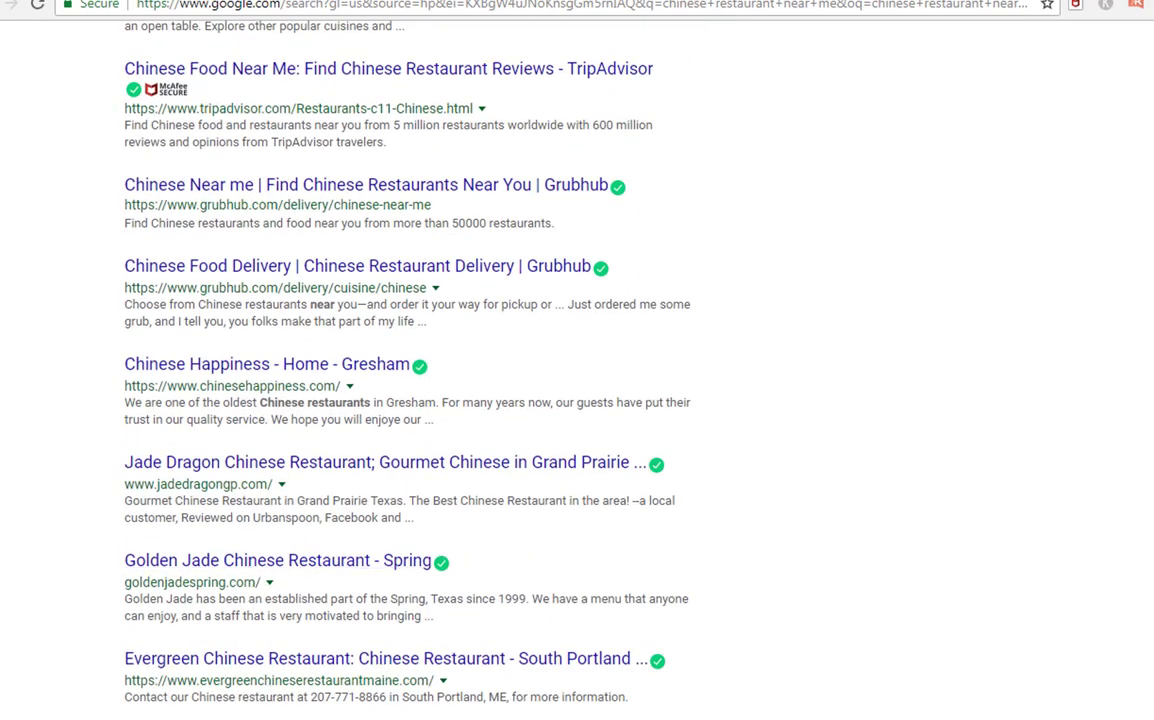
scroll(180, 400, "up", 9)
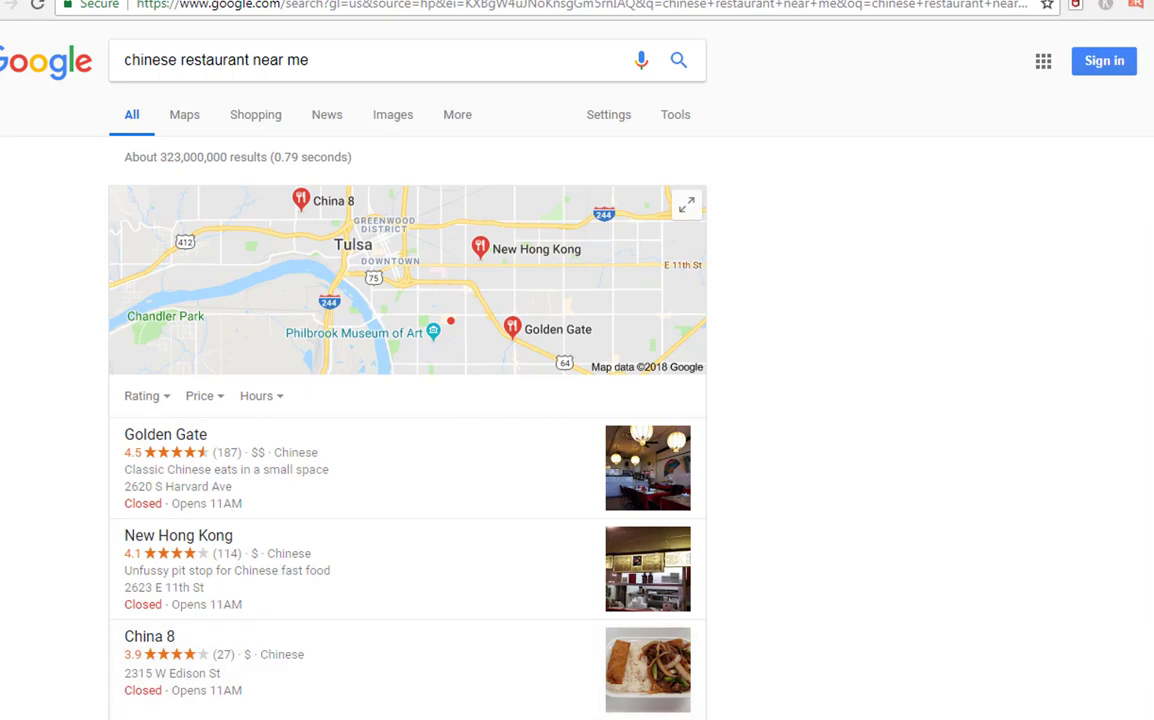
Copy the '&near=' text from the Notepad note and return to Chrome.
key("alt+Tab")
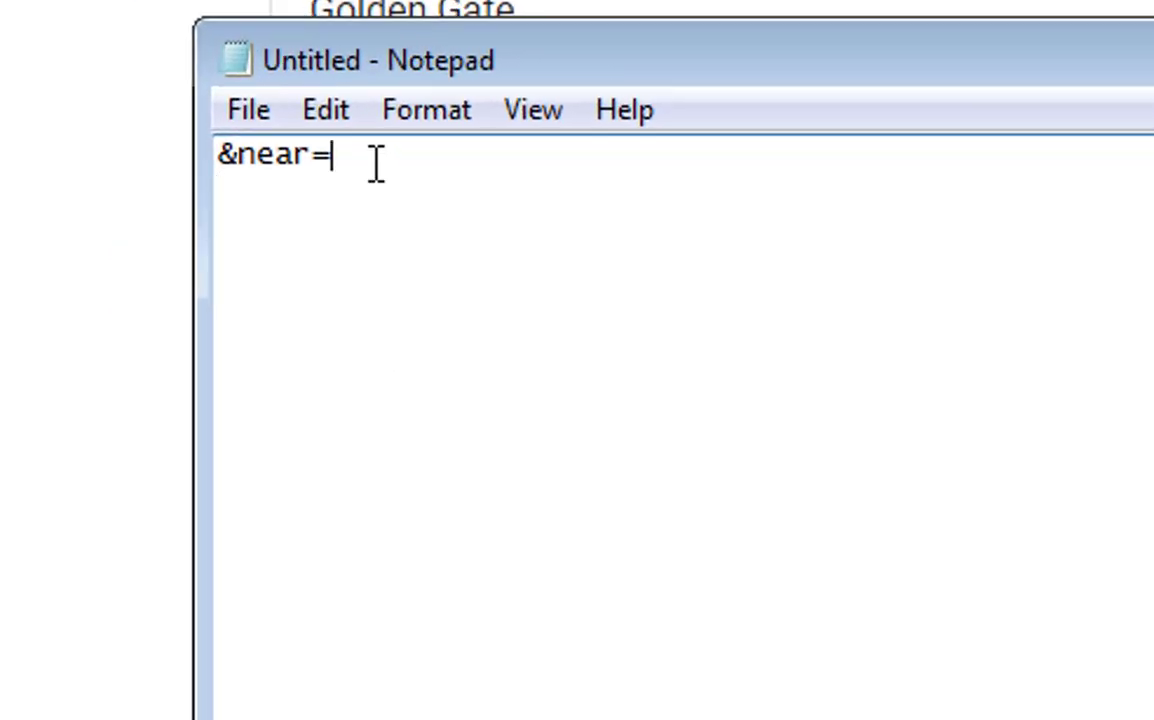
left_click_drag(140, 495, 64, 497)
key("ctrl+c")
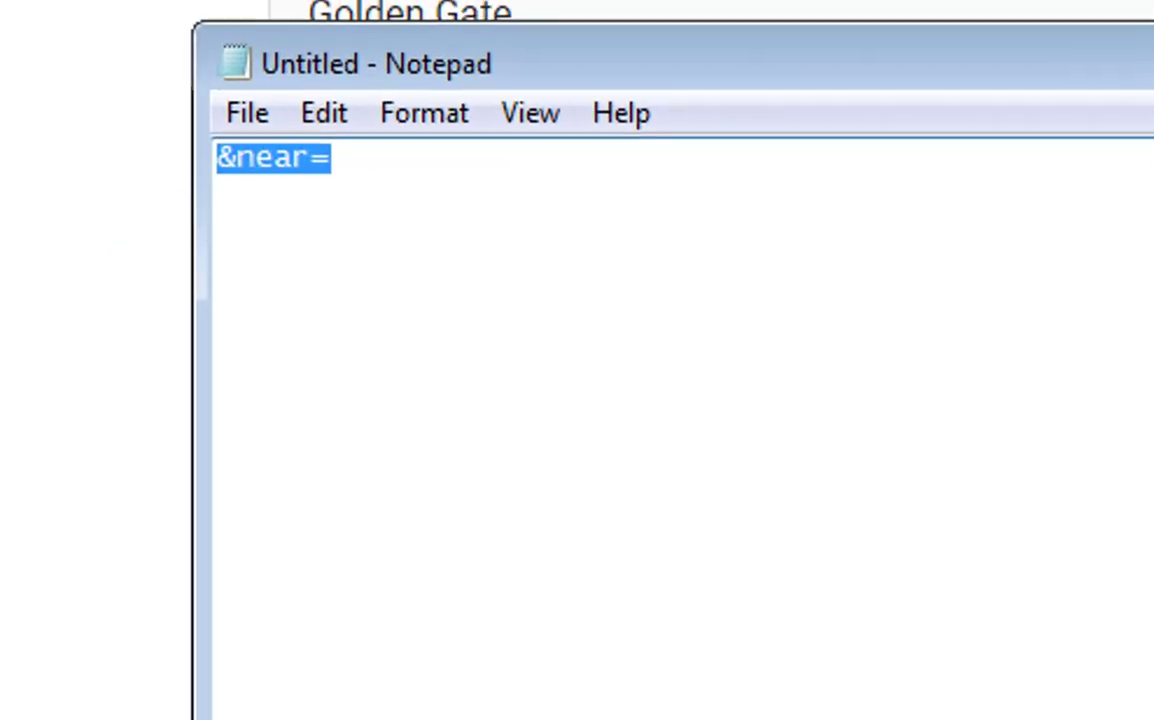
key("alt+Tab")
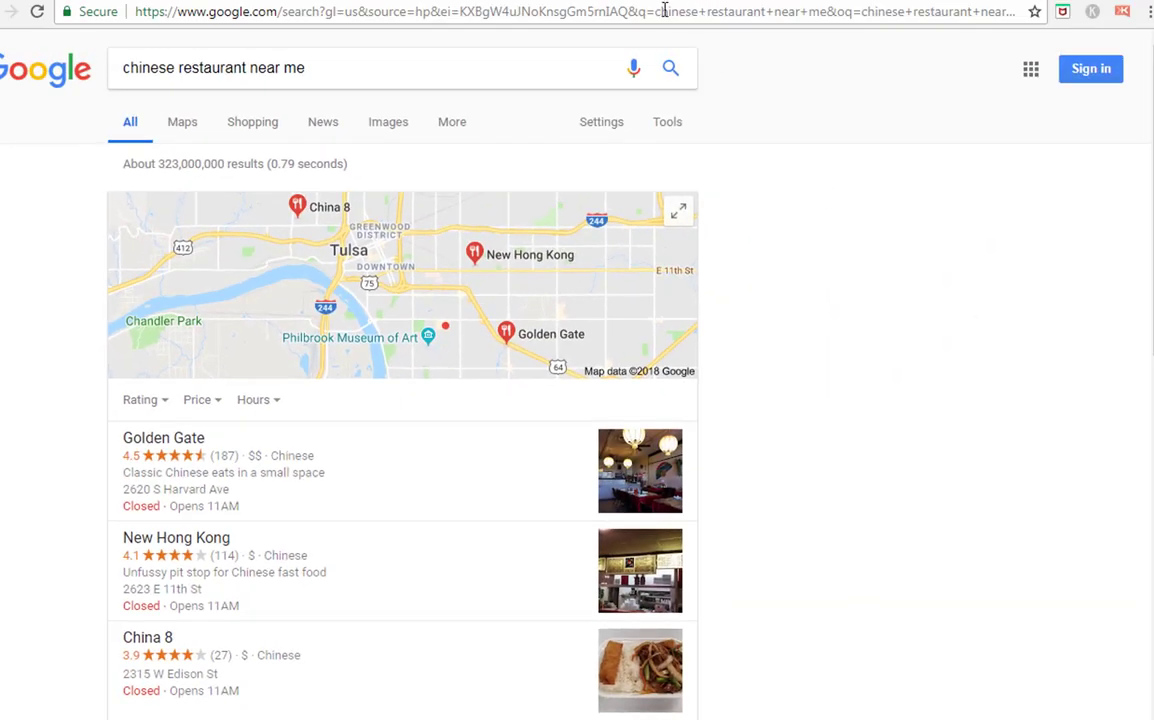
Append '&near=Dallas' to the search URL and scroll the Dallas restaurant results.
left_click_drag(663, 10, 1020, 10)
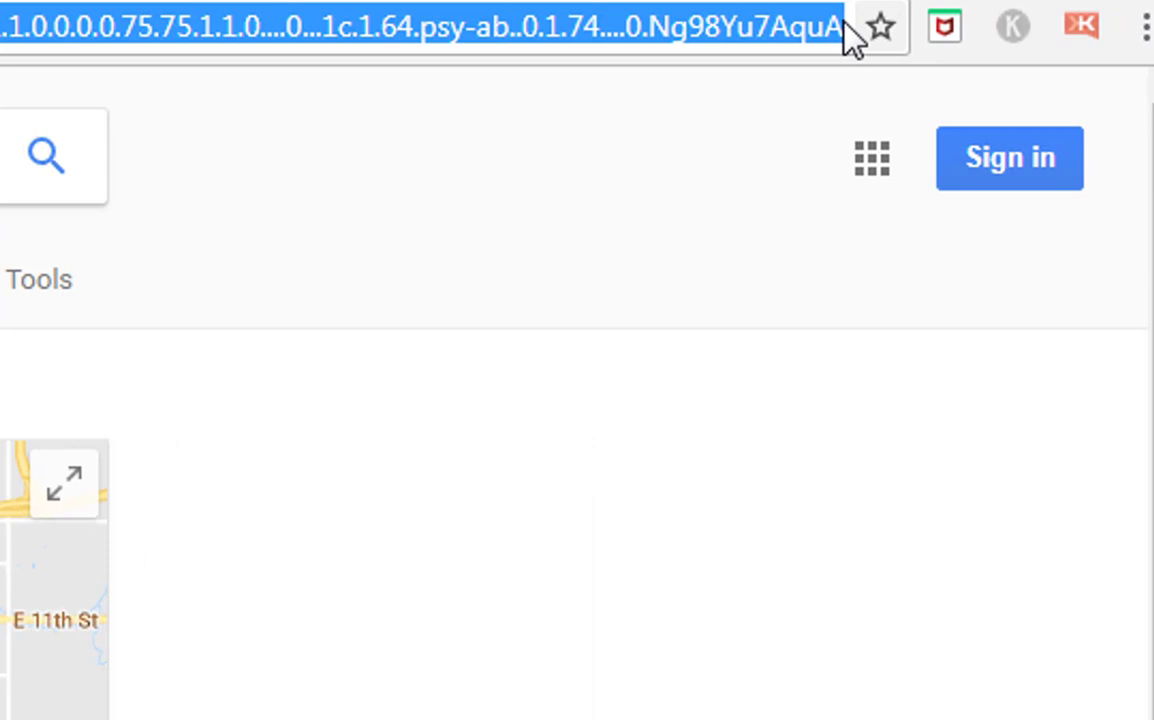
left_click(1018, 13)
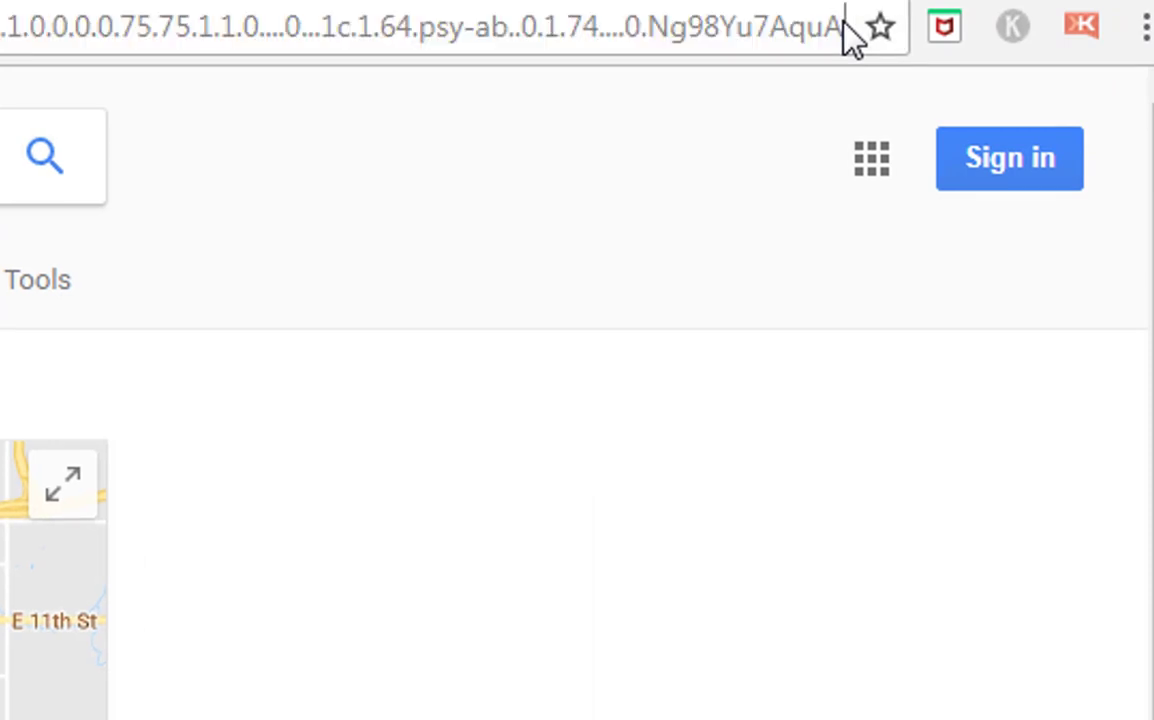
key("ctrl+v")
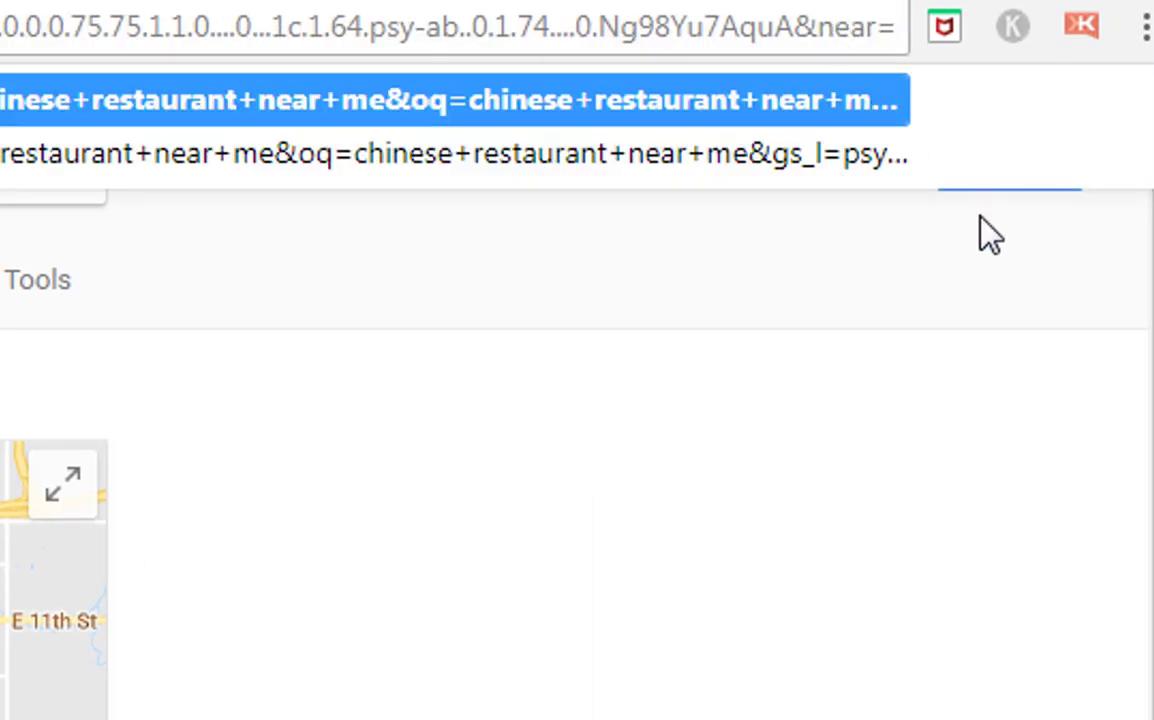
type("Dallas")
key("Return")
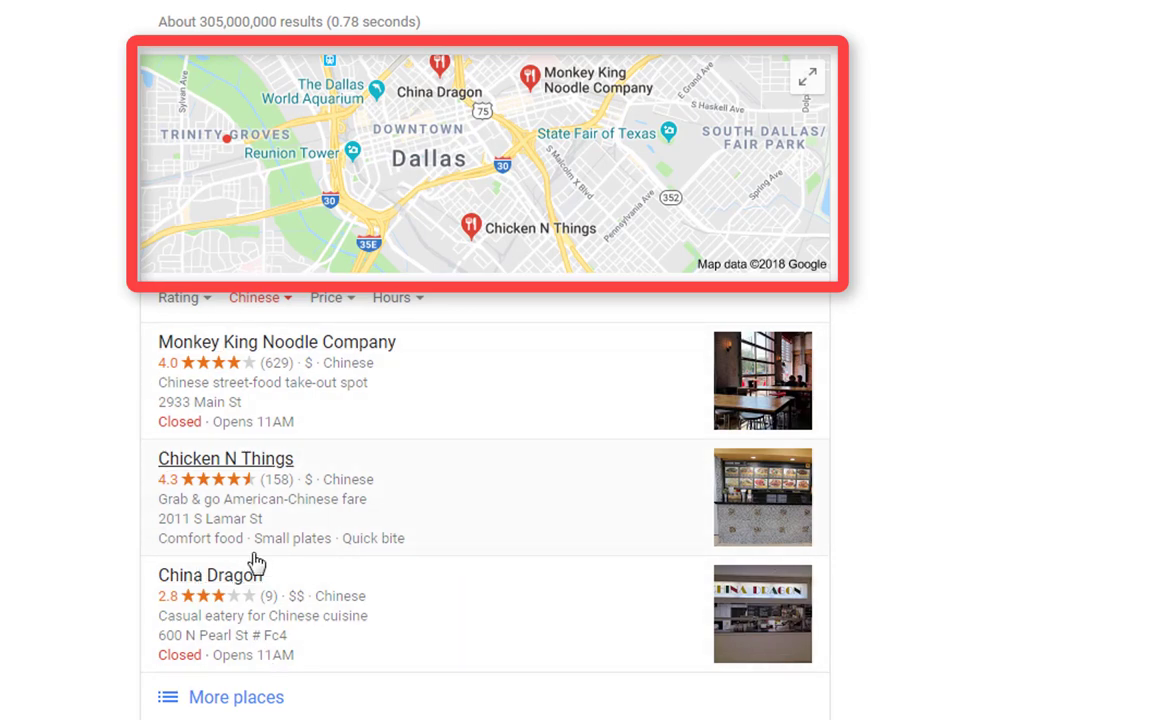
scroll(262, 555, "down", 2)
scroll(275, 563, "down", 1)
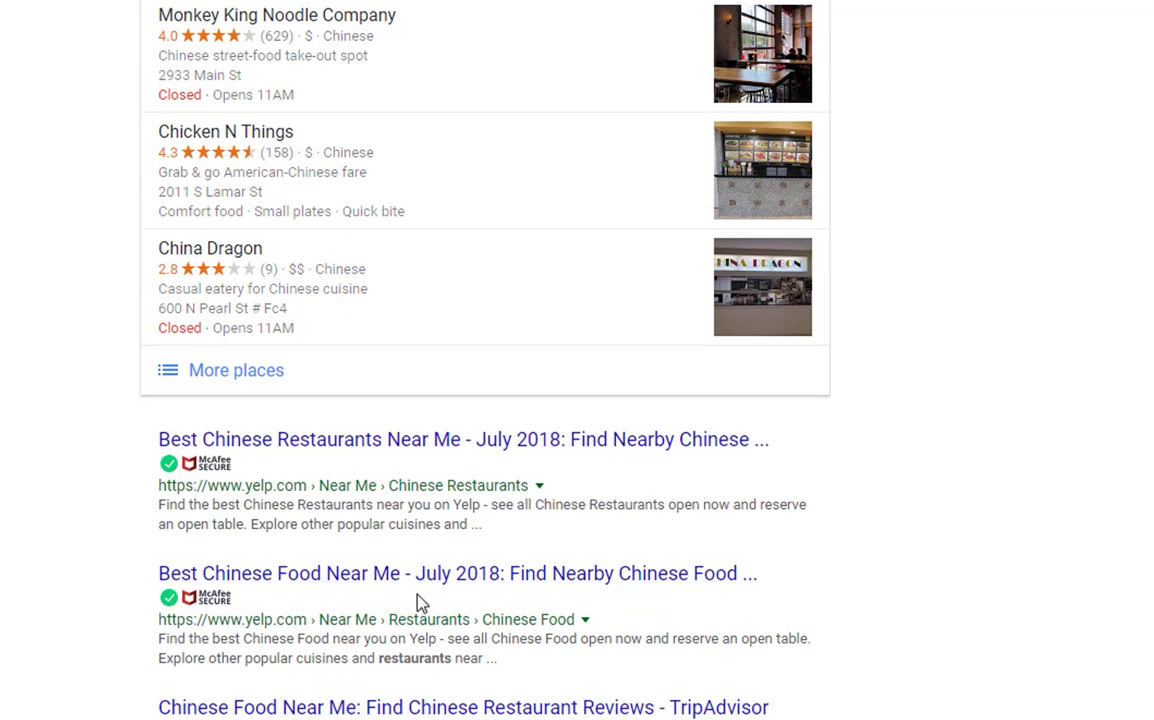
scroll(441, 605, "down", 2)
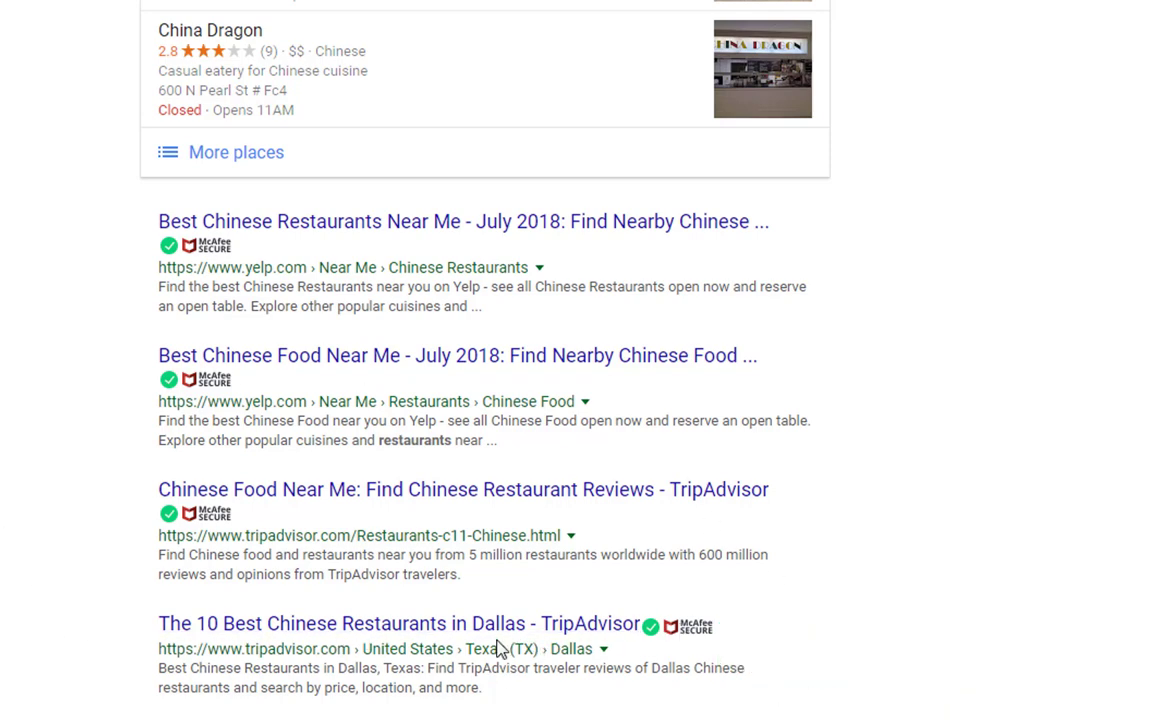
scroll(712, 452, "up", 5)
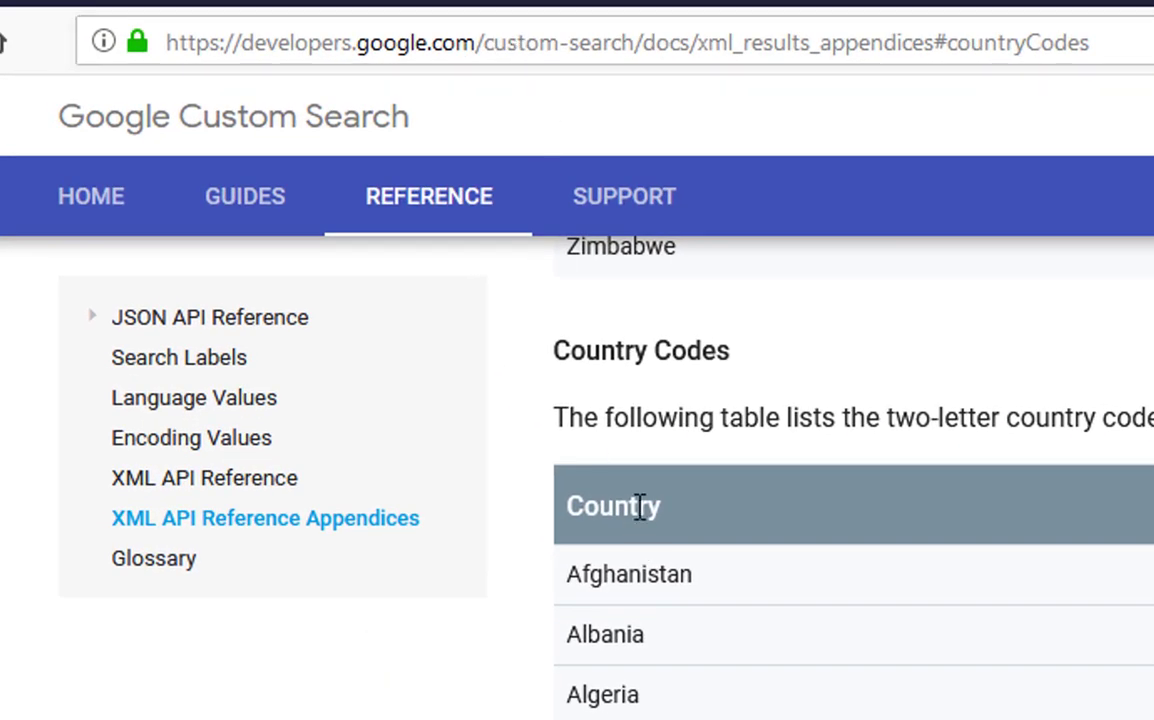
Highlight the Country Codes table, Afghanistan's code af, and the us value in the results URL.
left_click_drag(541, 353, 750, 374)
left_click(750, 374)
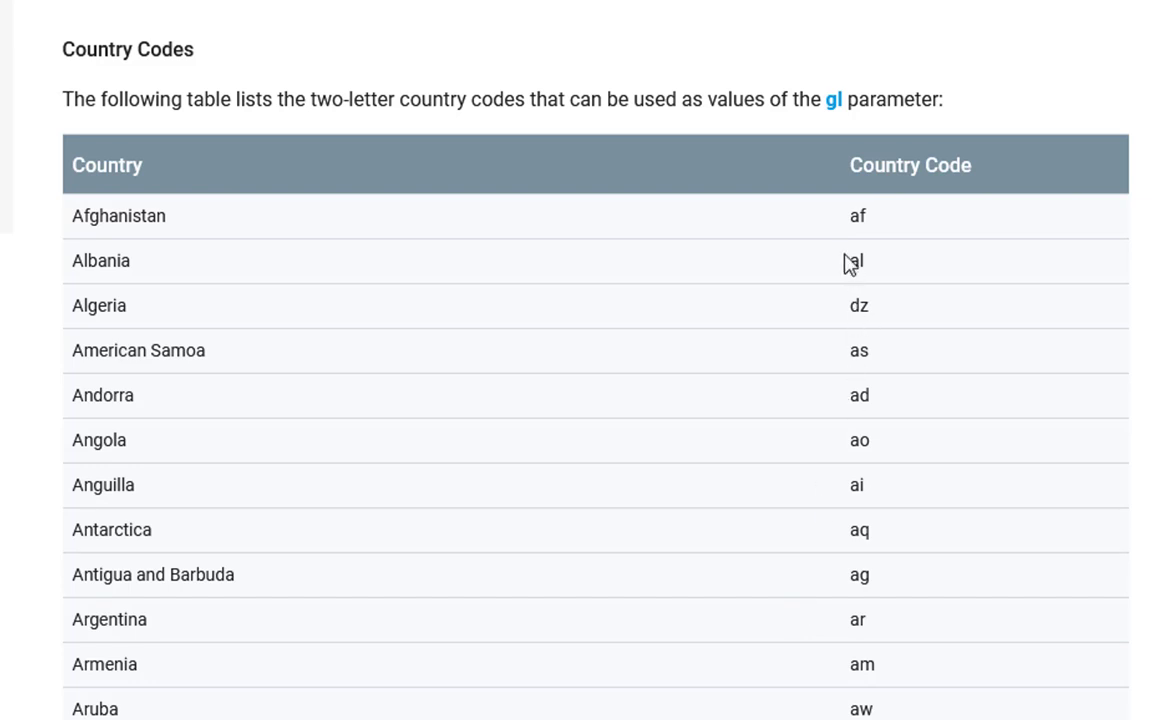
double_click(855, 216)
left_click(850, 258)
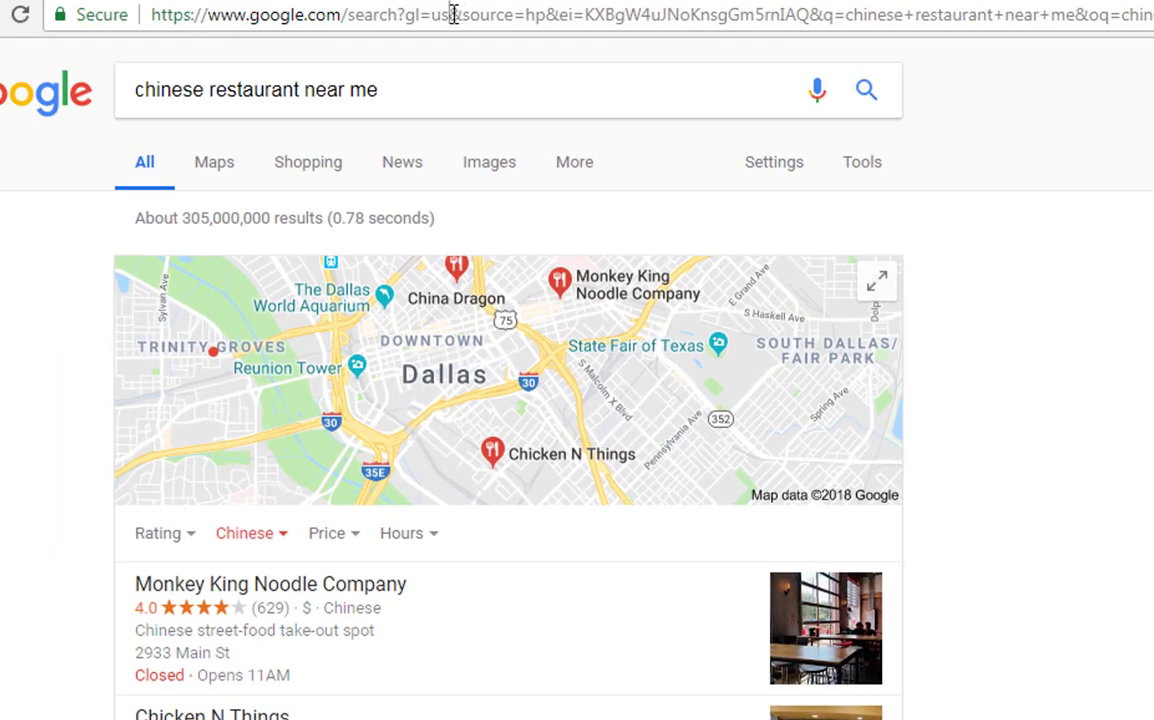
double_click(440, 14)
left_click(985, 20)
Minimize Chrome and search the docs for 'austra' to find Australia's code au.
key("super+Down")
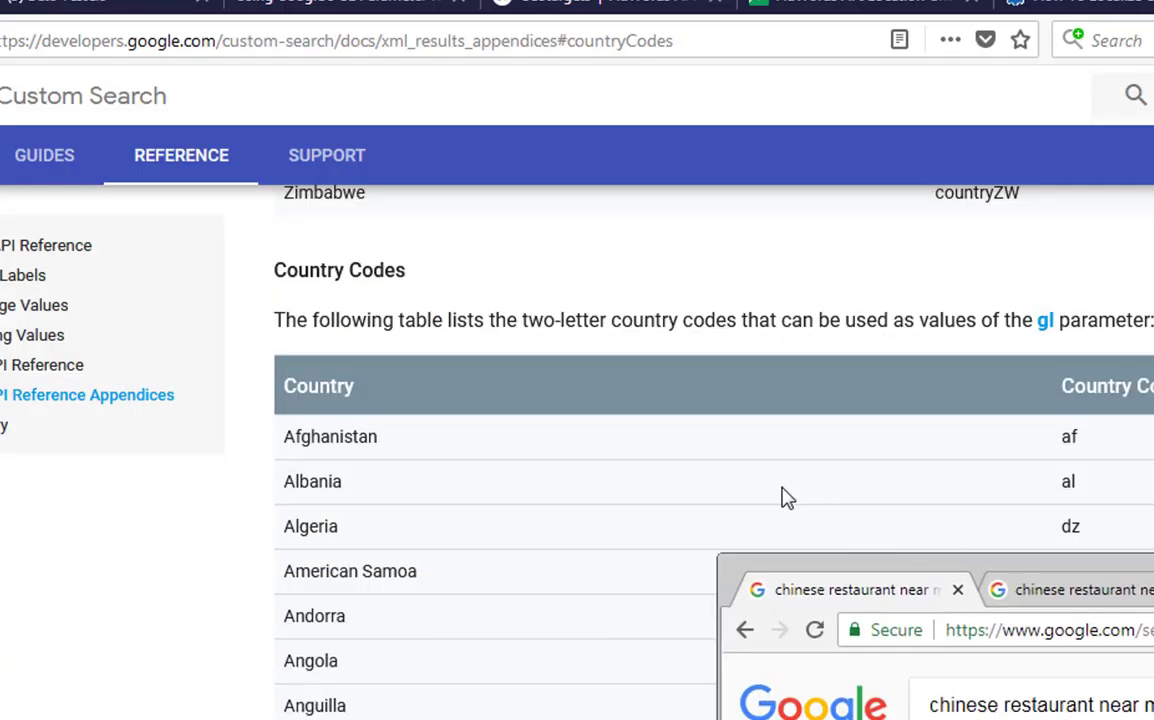
scroll(785, 497, "down", 2)
scroll(785, 497, "down", 10)
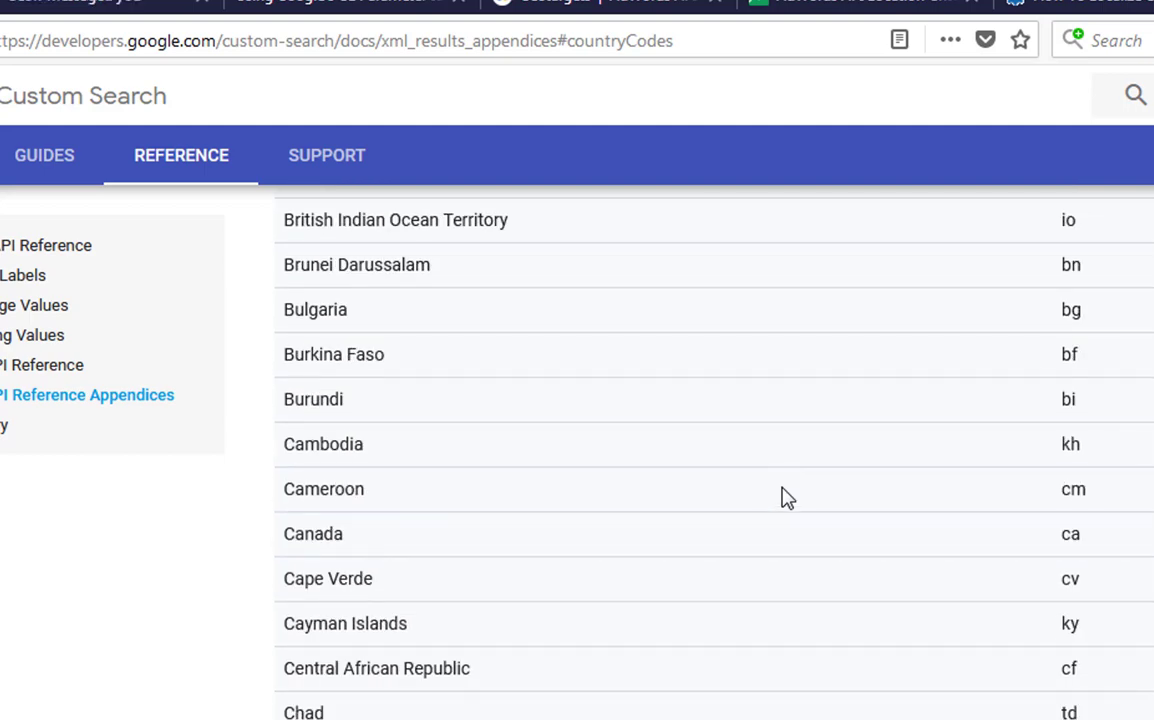
type("aus")
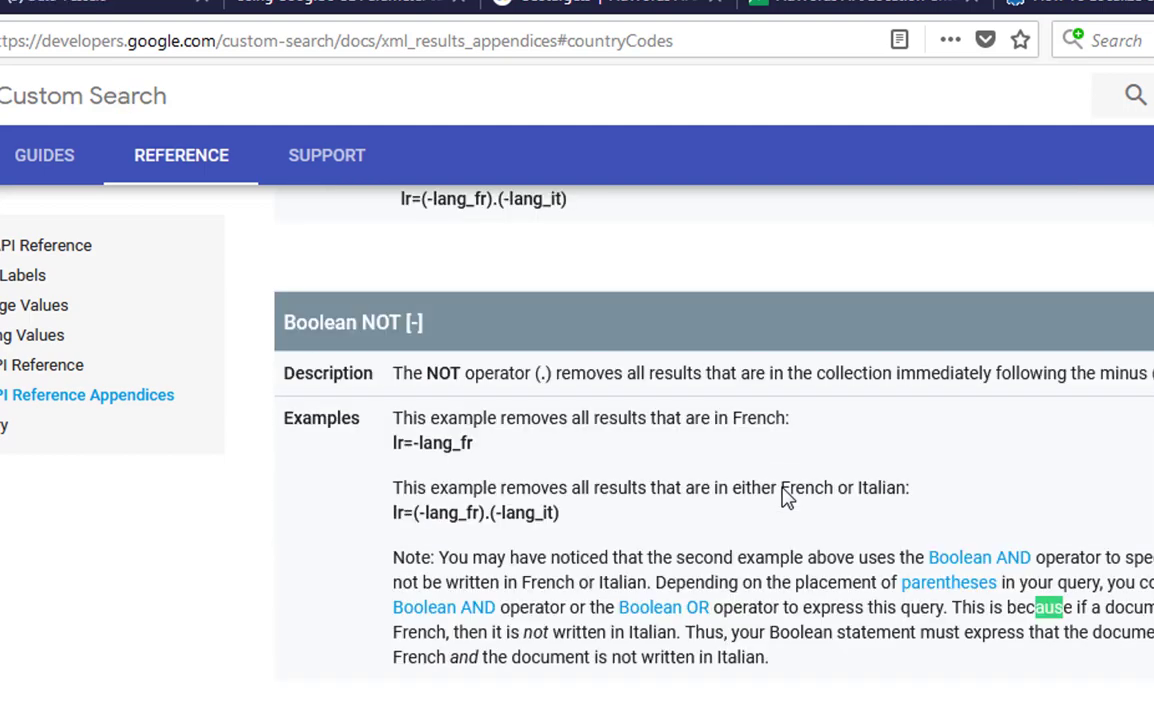
type("tra")
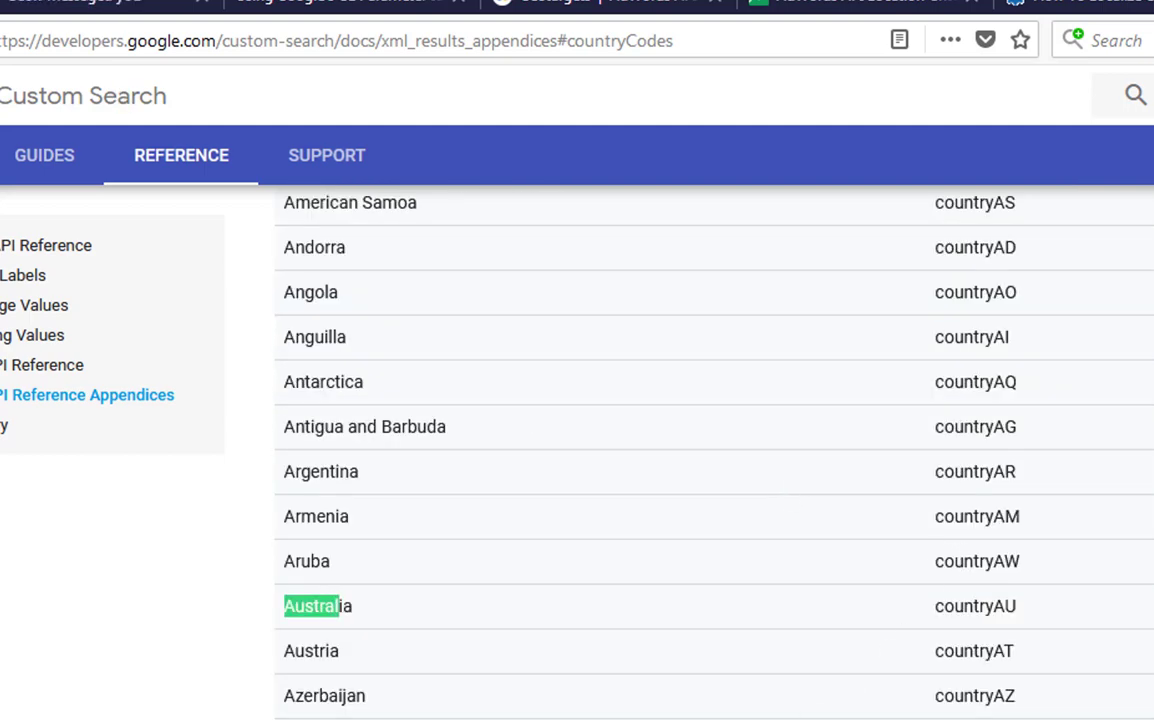
key("Return")
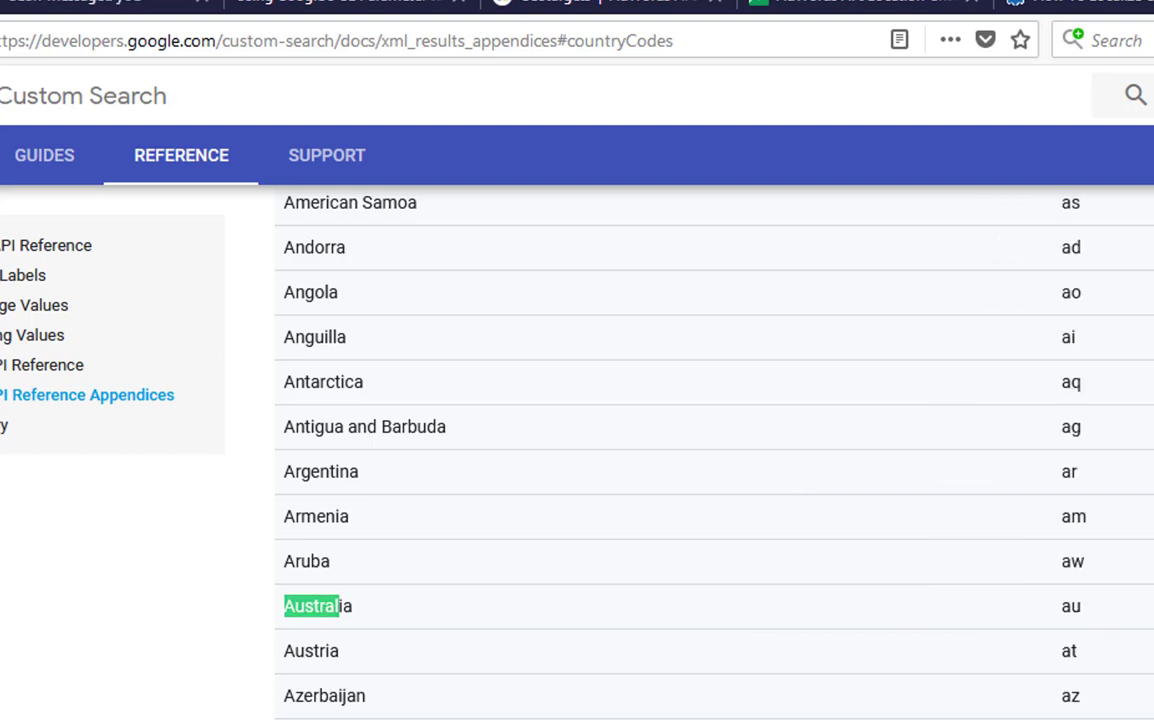
key("alt+Tab")
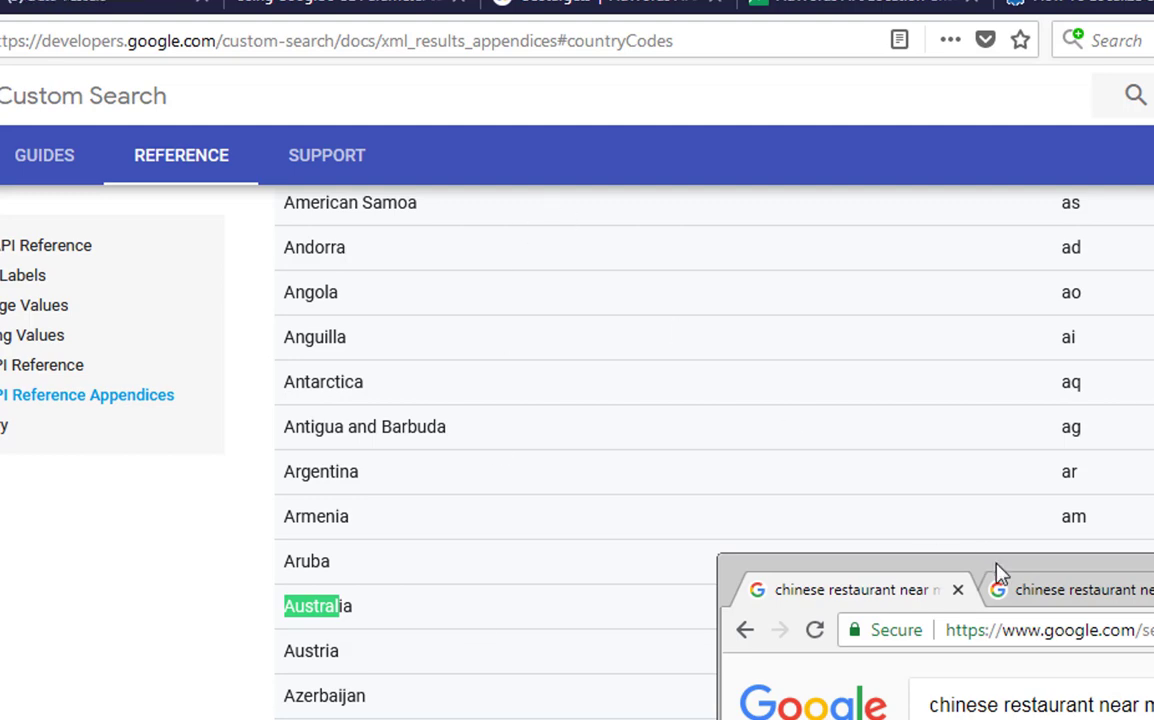
Change gl=us to gl=au, remove &near=Dallas from the URL, and scroll the Australian results.
left_click_drag(1153, 587, 572, 330)
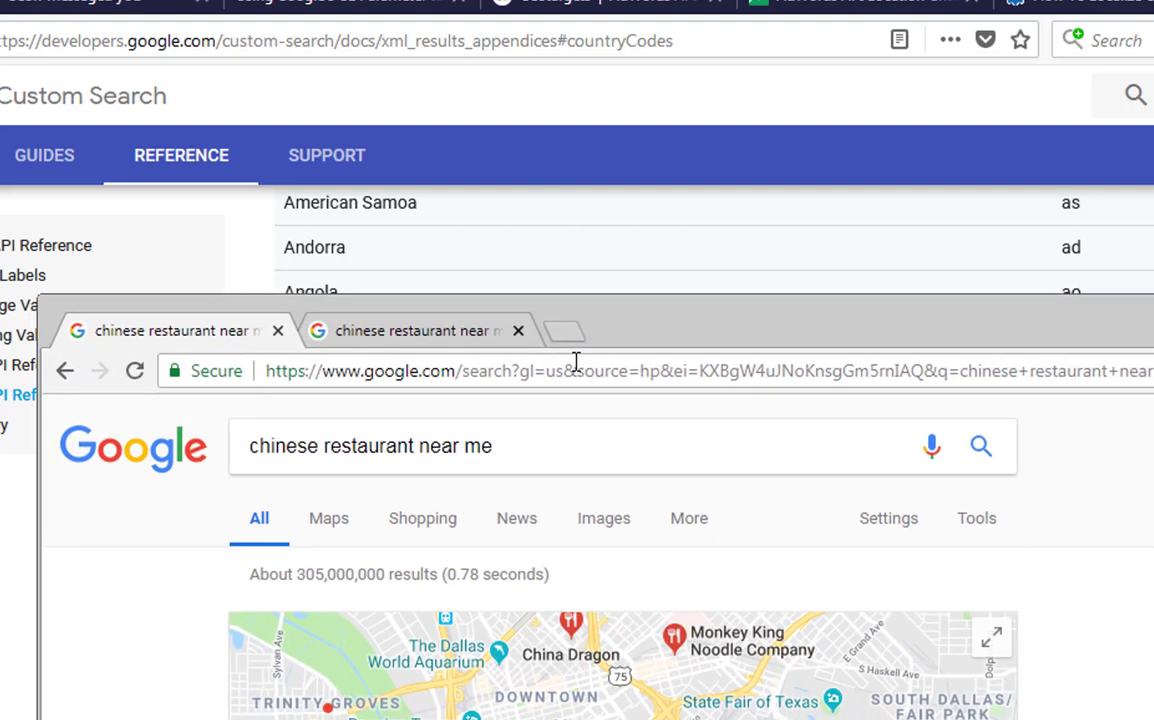
double_click(553, 371)
type("au")
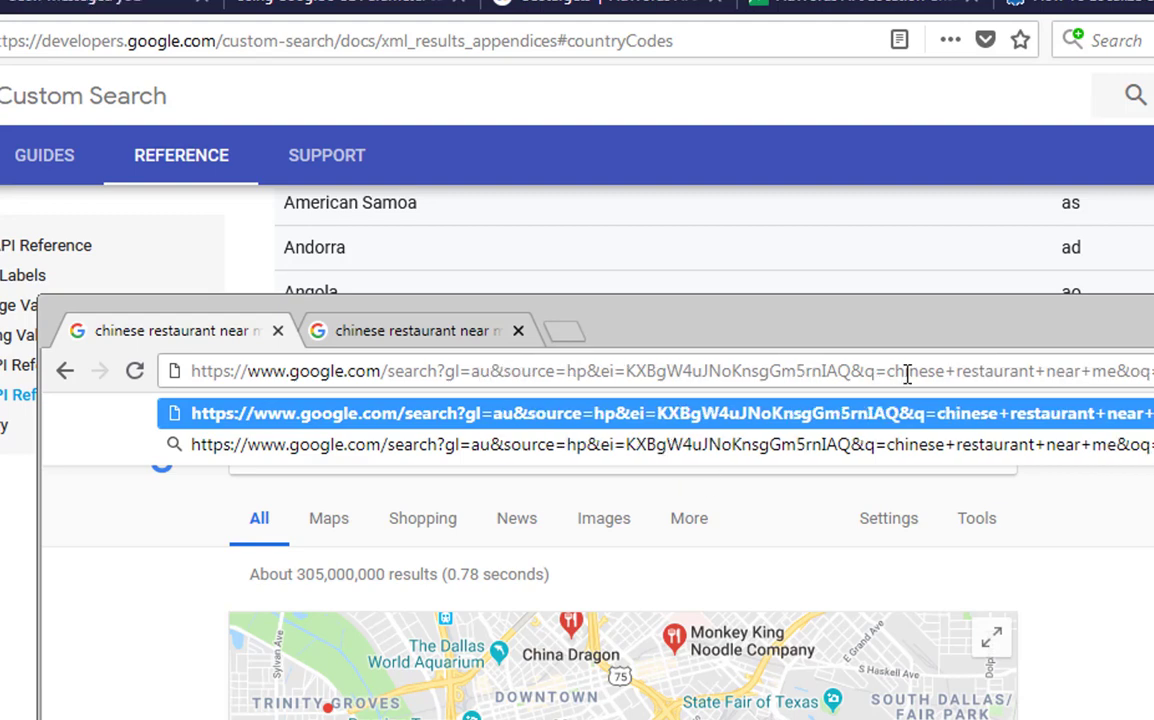
left_click_drag(909, 371, 936, 371)
left_click_drag(1072, 378, 1153, 366)
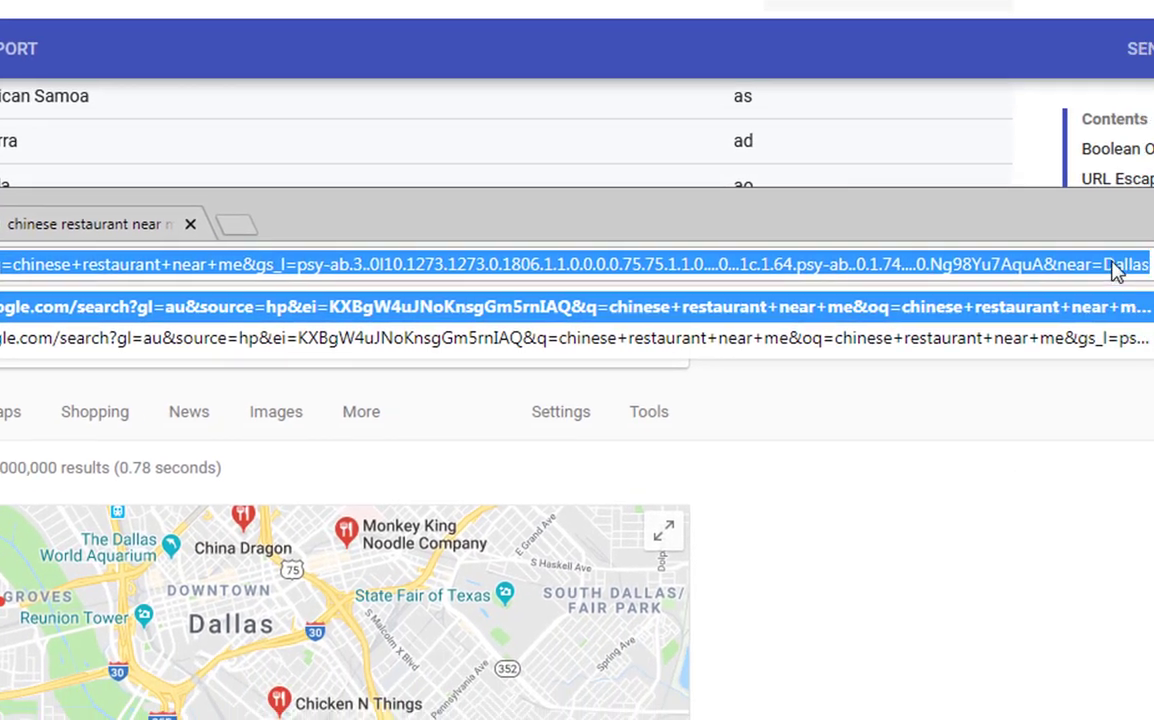
left_click(1153, 371)
left_click_drag(1010, 254, 1110, 254)
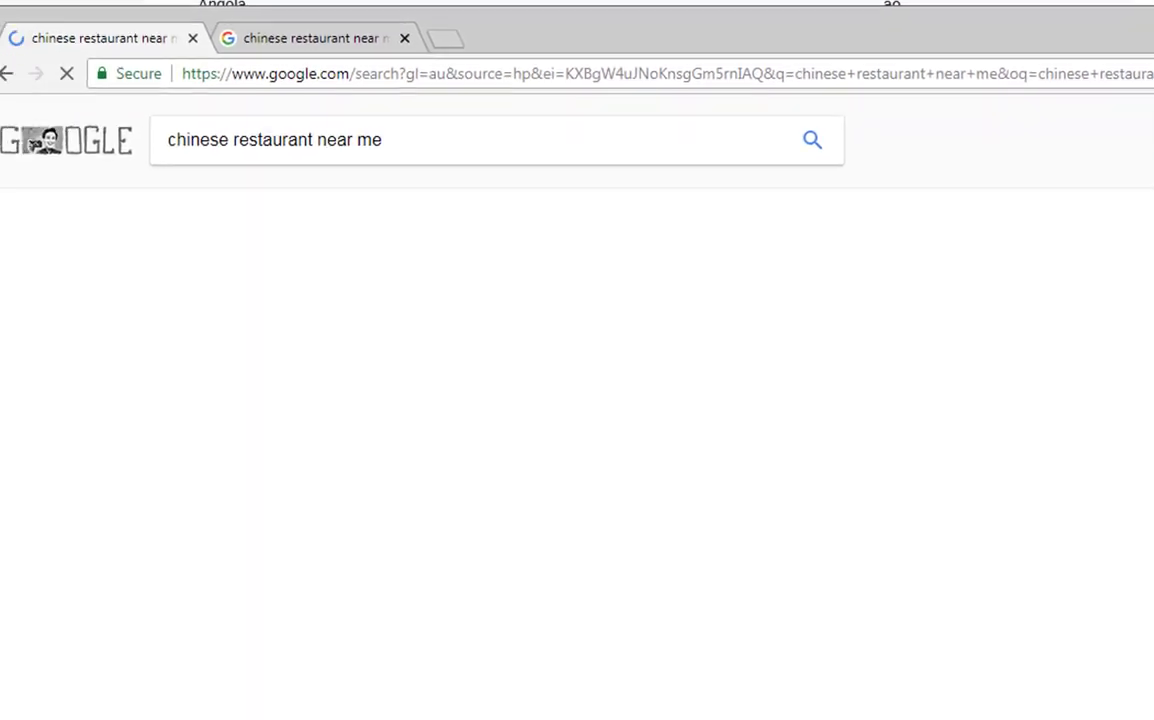
scroll(477, 457, "down", 2)
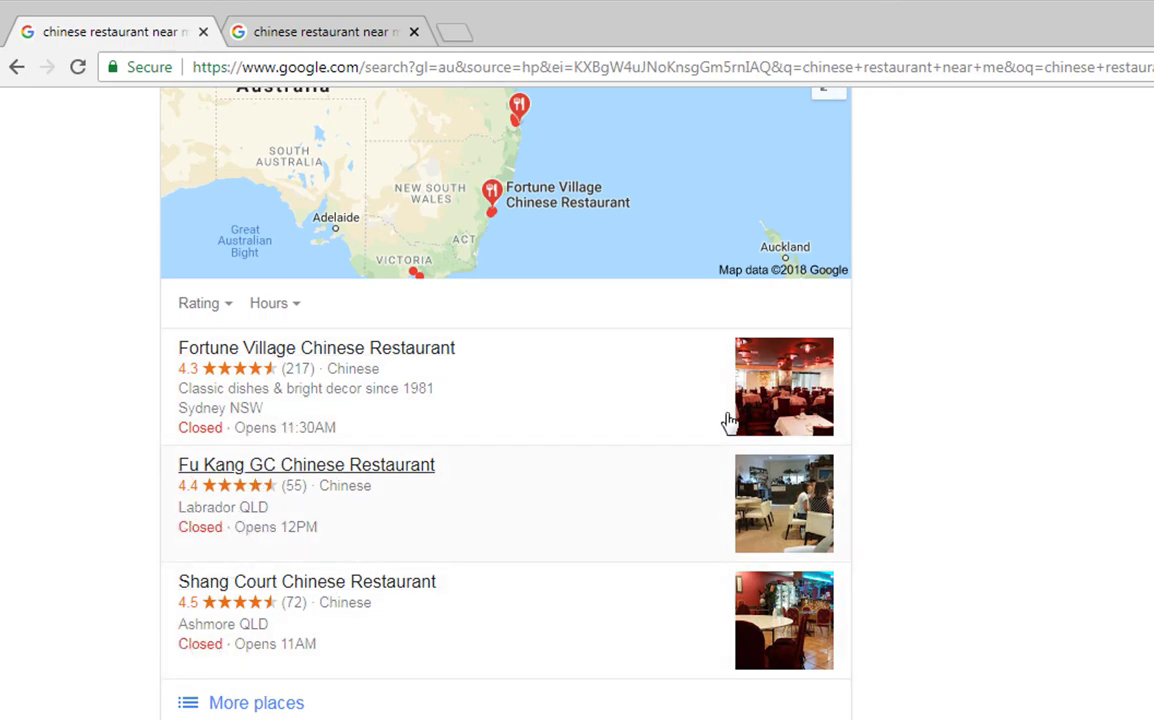
scroll(927, 440, "down", 12)
scroll(929, 441, "up", 11)
scroll(927, 440, "up", 3)
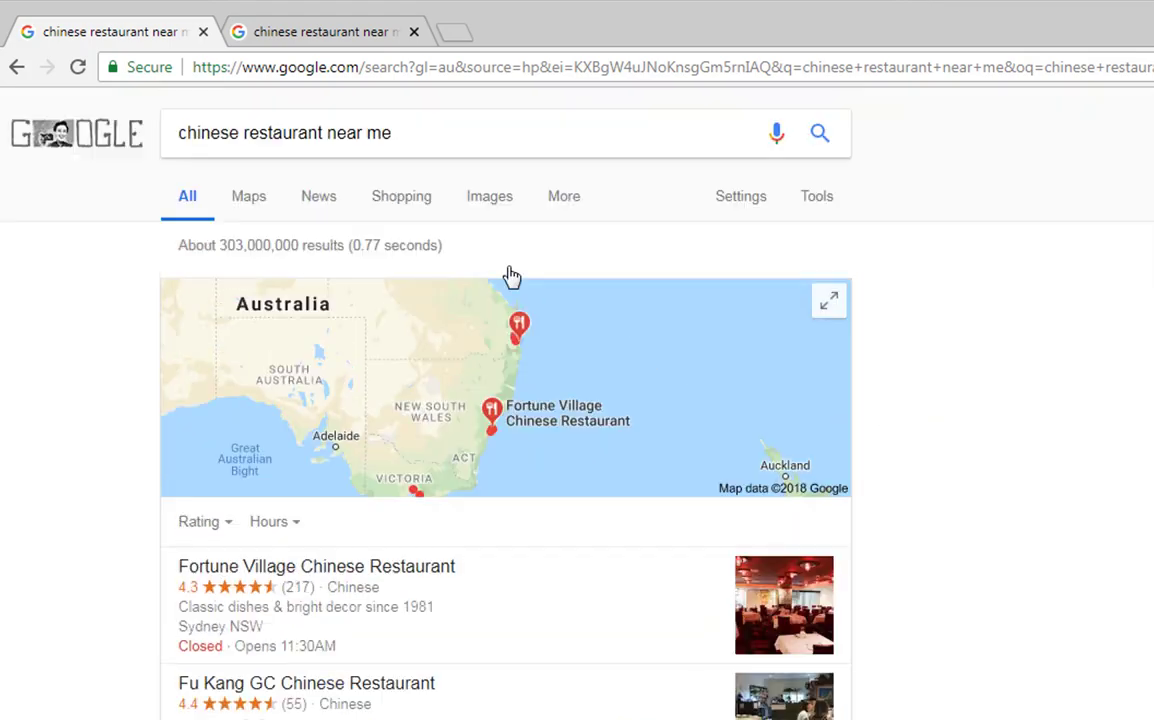